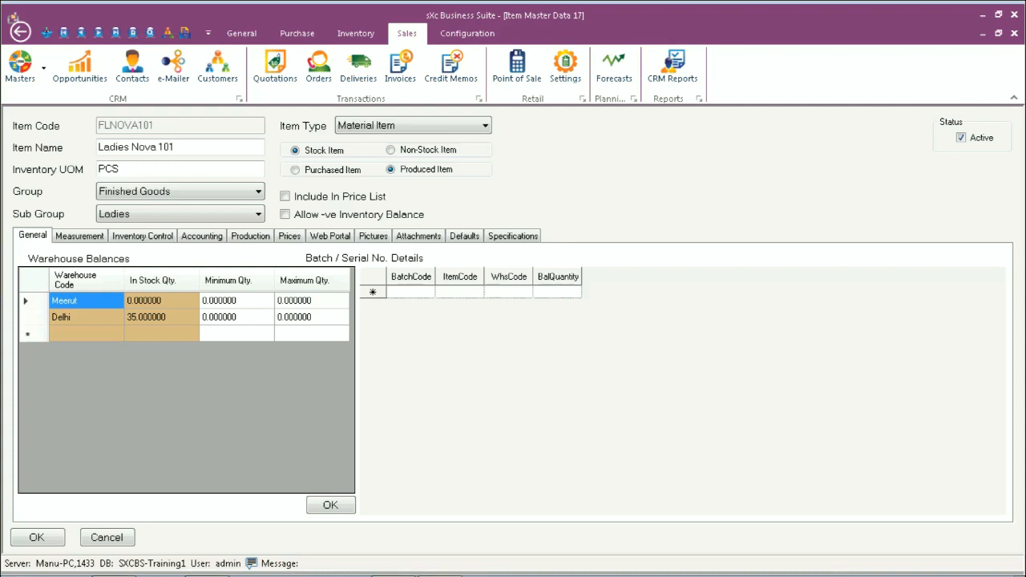
Enter "1. Reflectors on the front and back." as the first line of the item's specifications
click(515, 235)
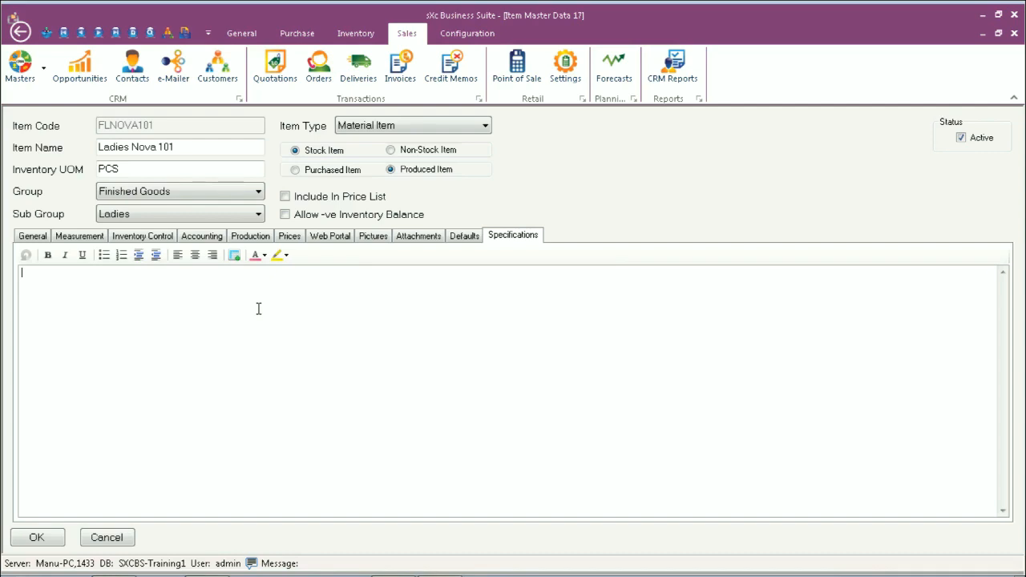
text(1. Reflectors )
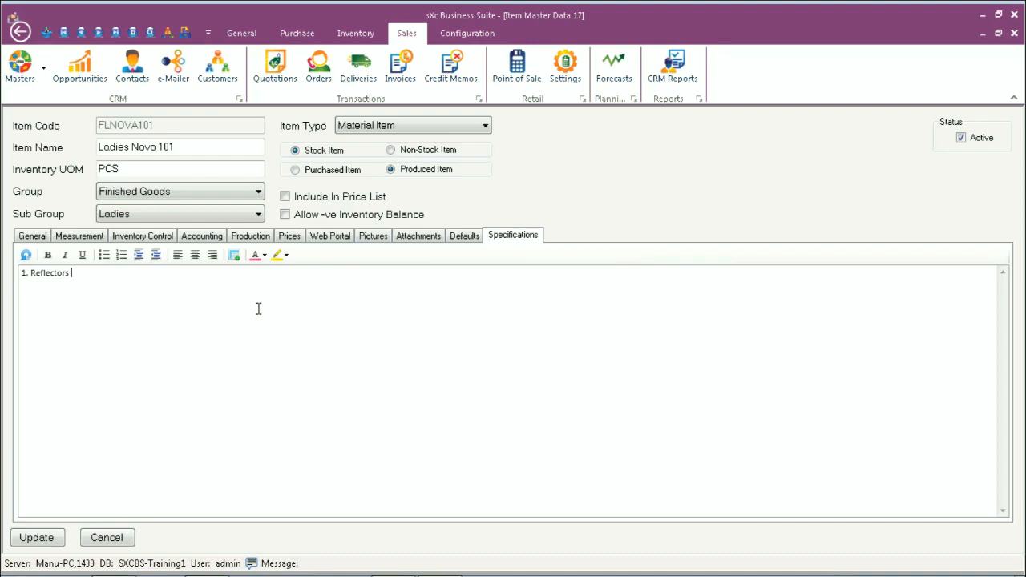
text(on the front )
text(and back)
text( 2)
text(. )
text(E)
text(lect)
text(ronic )
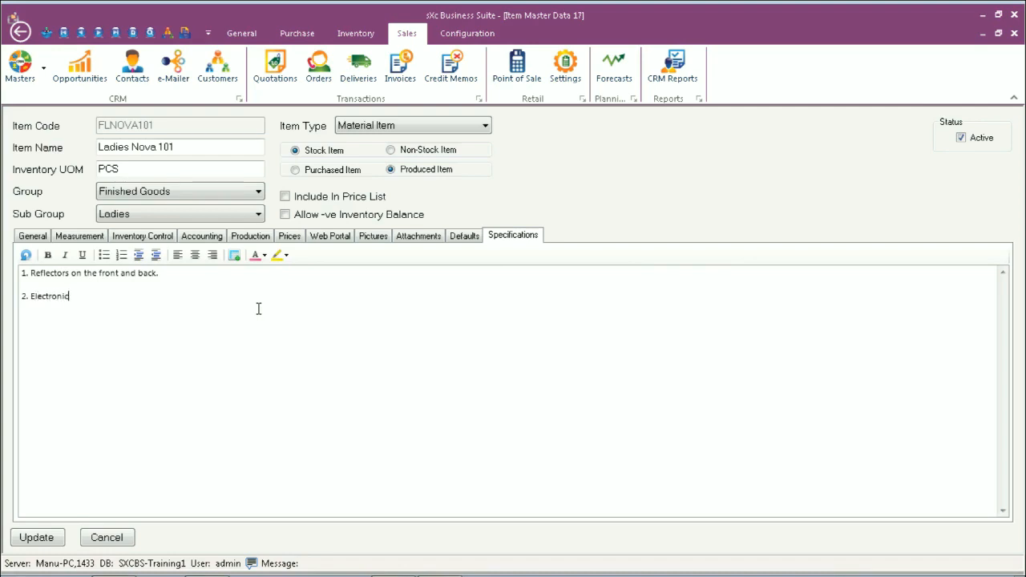
text(Bell with multiple tunes.)
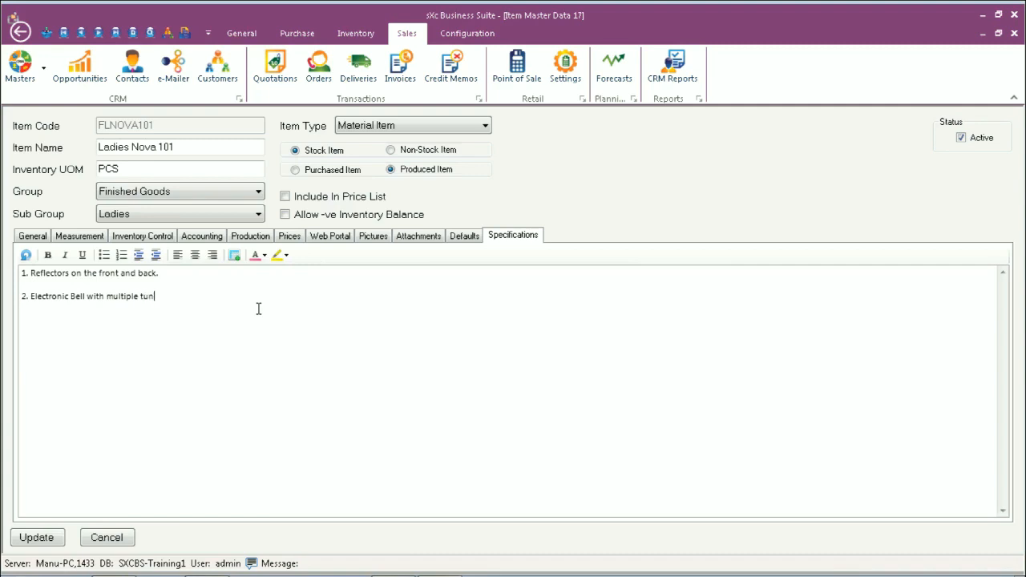
Add a third specification reading "3. LED Light on the front"
key(Return)
text(3. LED Light on the frow)
key(BackSpace)
text(tn)
key(BackSpace)
key(BackSpace)
text(nt)
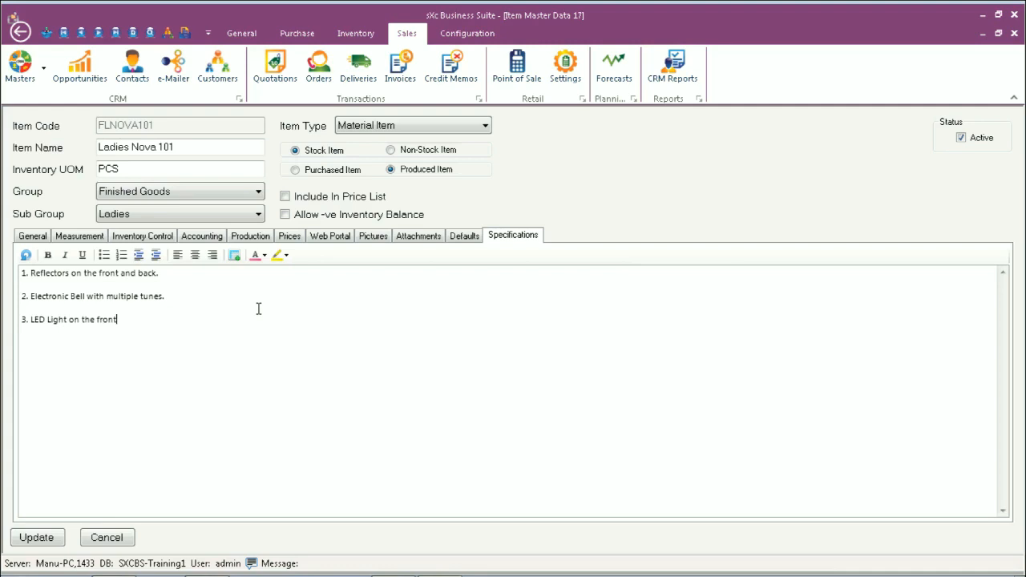
text( (with chareg)
Complete the third specification with "(with chargeable battery)." and save and close the item record
key(BackSpace)
key(BackSpace)
text(geable batteri)
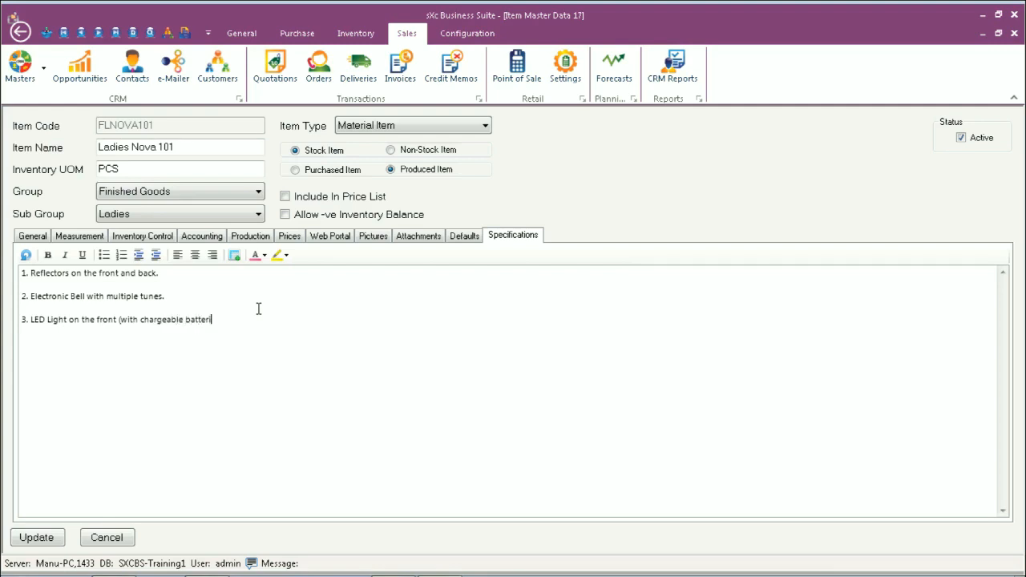
key(BackSpace)
text(y).)
click(37, 541)
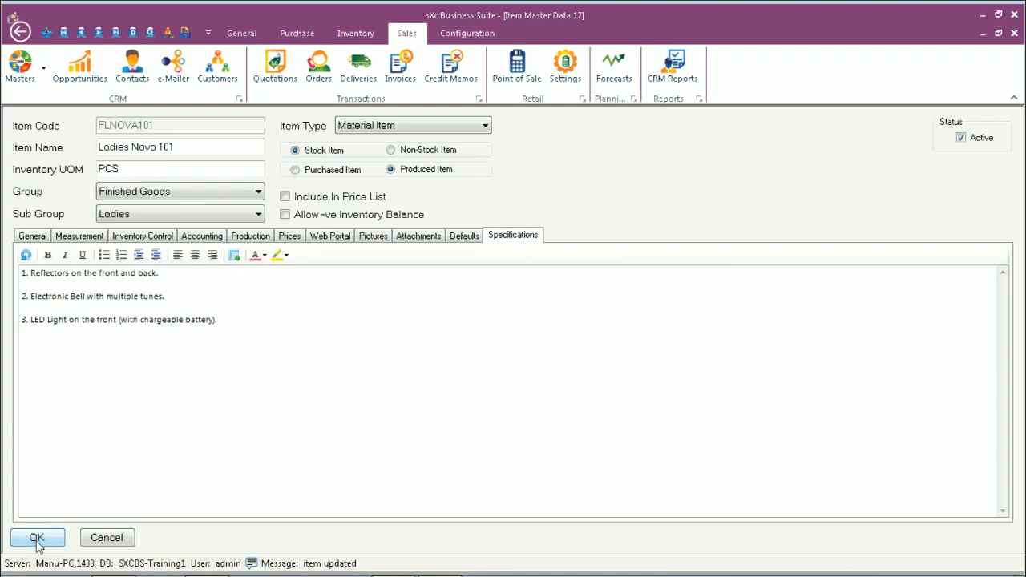
click(37, 540)
Start a new sales invoice for the customer Gamma Automotives
click(395, 78)
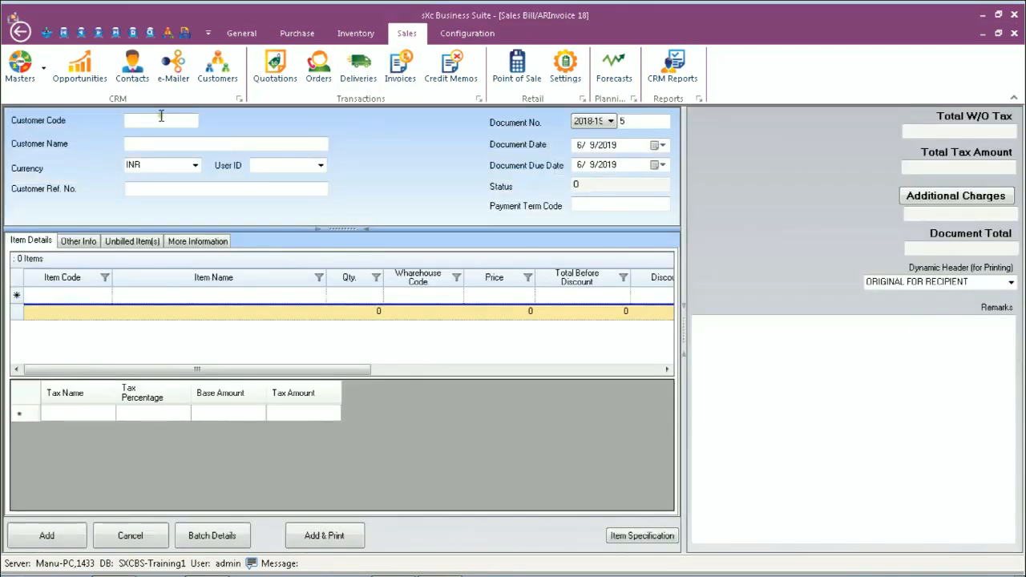
click(161, 116)
key(Tab)
key(Down)
key(Return)
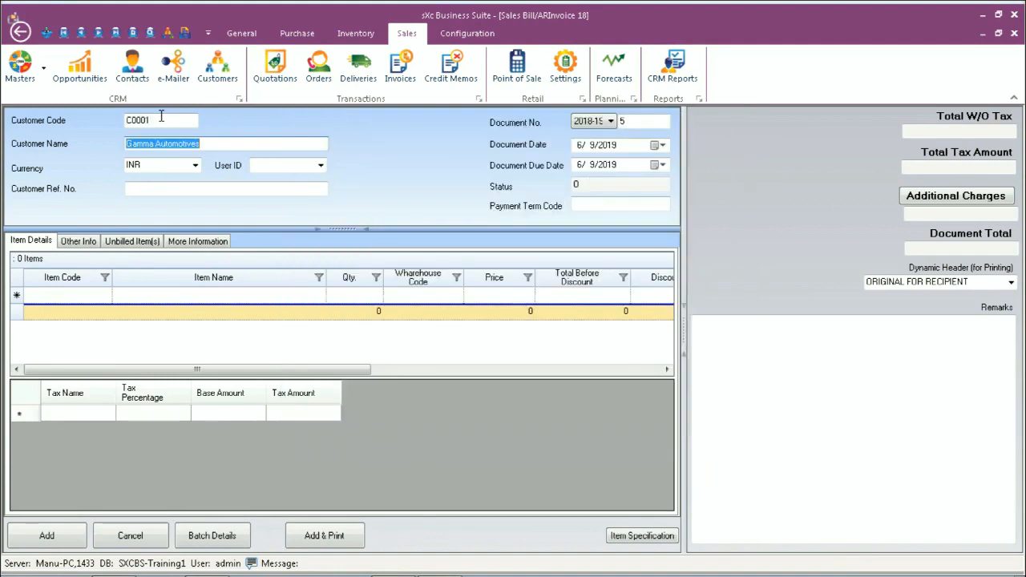
Add the item FLNOVA101, Ladies Nova 101, as the first line of the invoice
click(53, 294)
key(Tab)
double_click(321, 334)
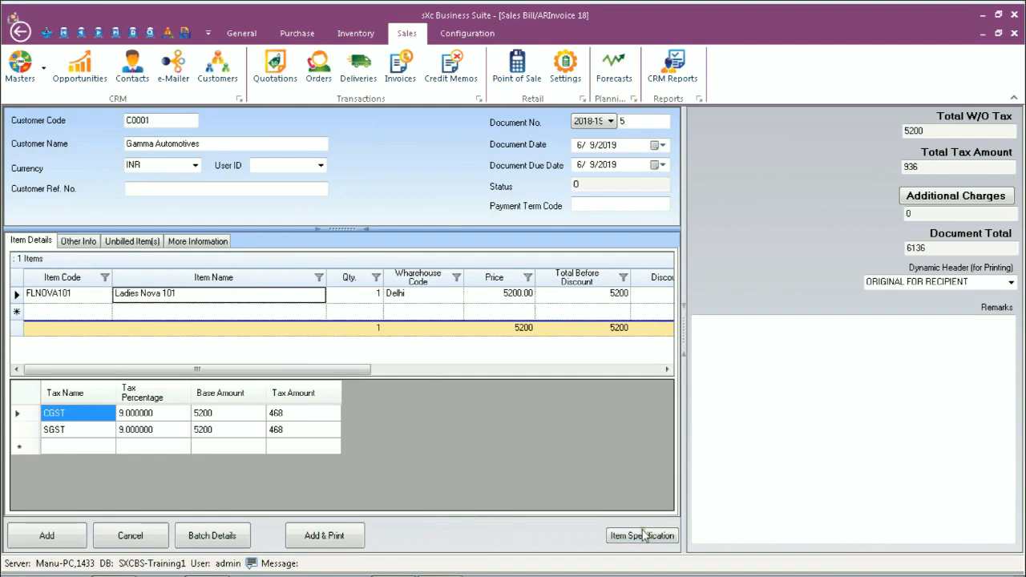
Add "4. Extra Grip Handle - Red Color." below the existing points in the Ladies Nova 101 line's item specification
click(179, 295)
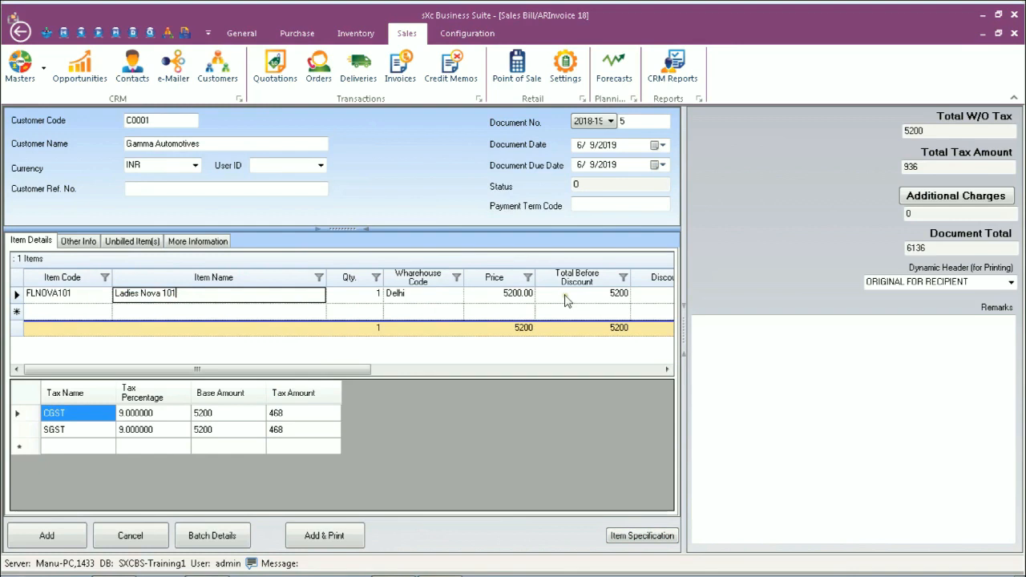
click(642, 535)
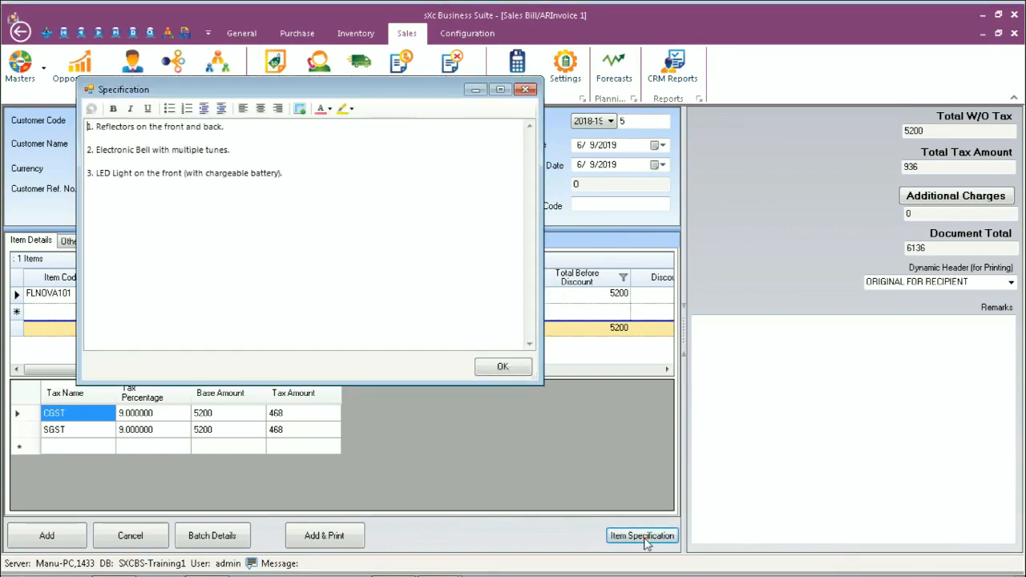
click(344, 180)
key(Return)
key(Return)
text(4.)
text( Ek)
key(BackSpace)
text(xtra Grip )
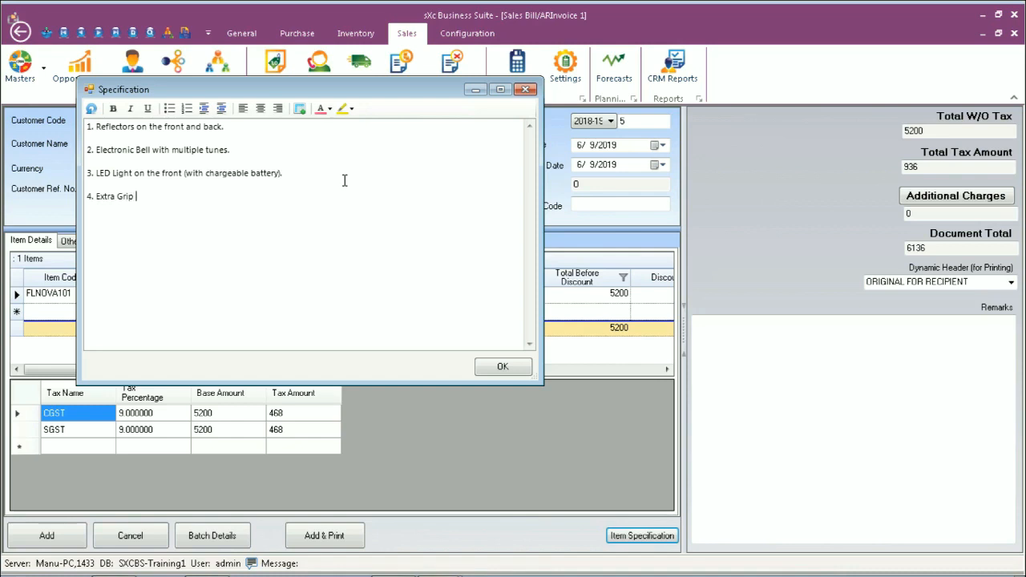
text(Handle - Red Color.)
click(493, 372)
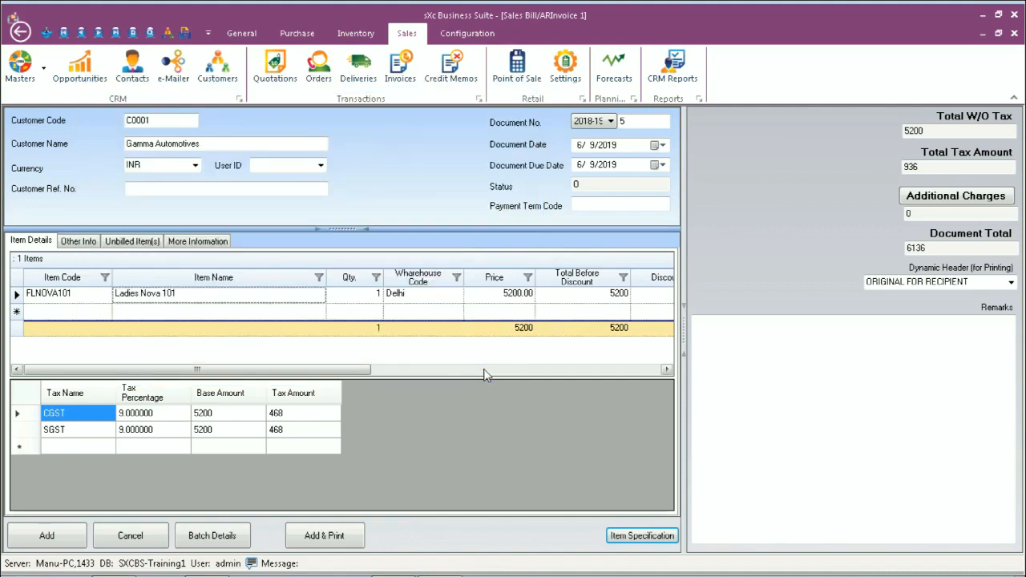
Add the completed invoice and examine the line item in its printed report
click(70, 240)
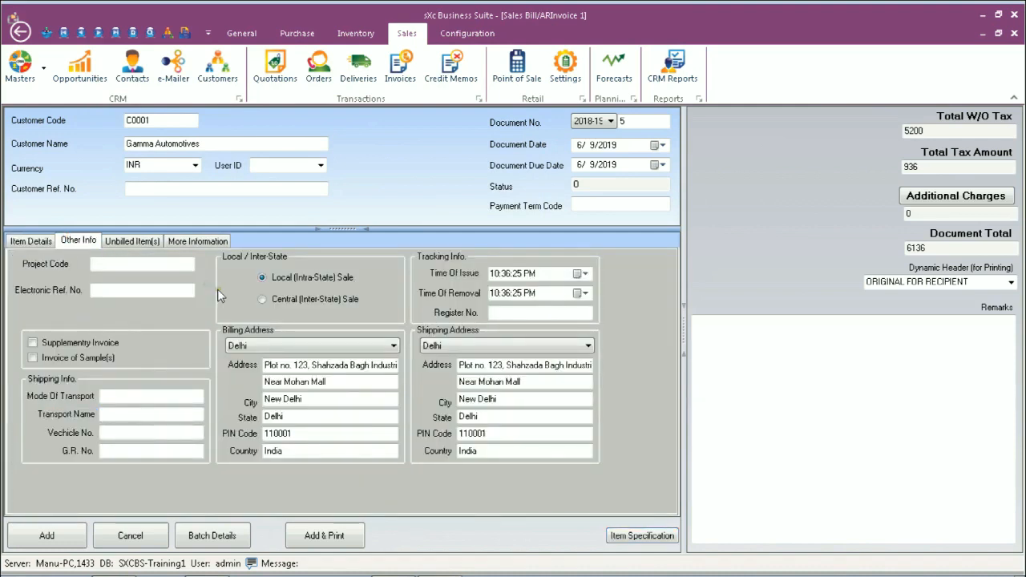
click(31, 242)
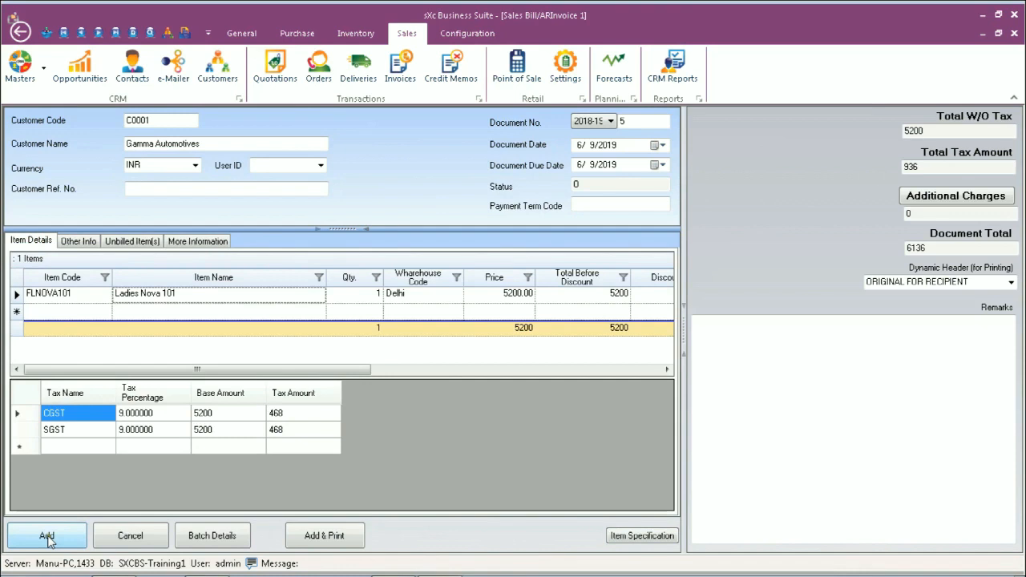
click(47, 535)
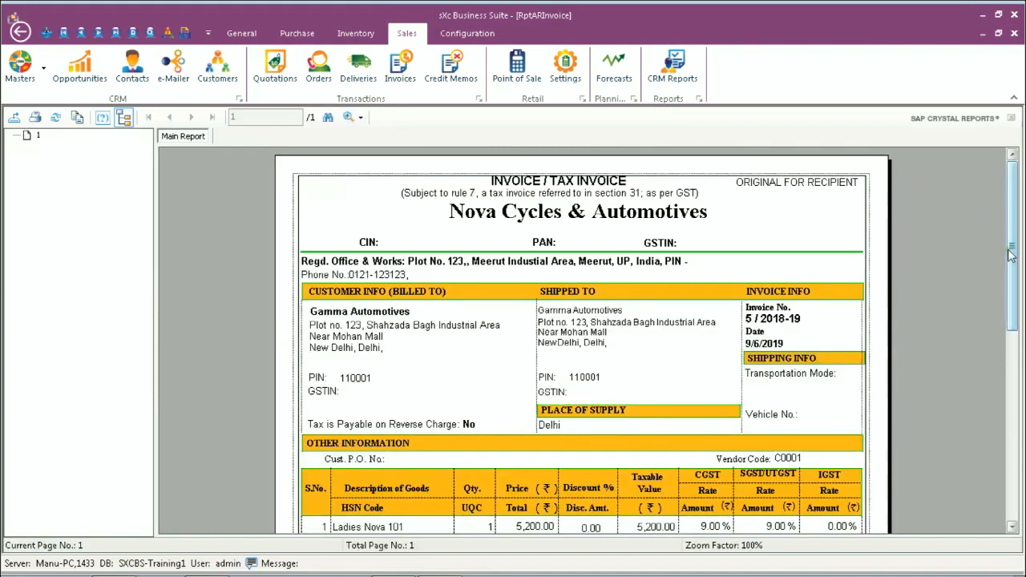
drag(1011, 255, 1012, 315)
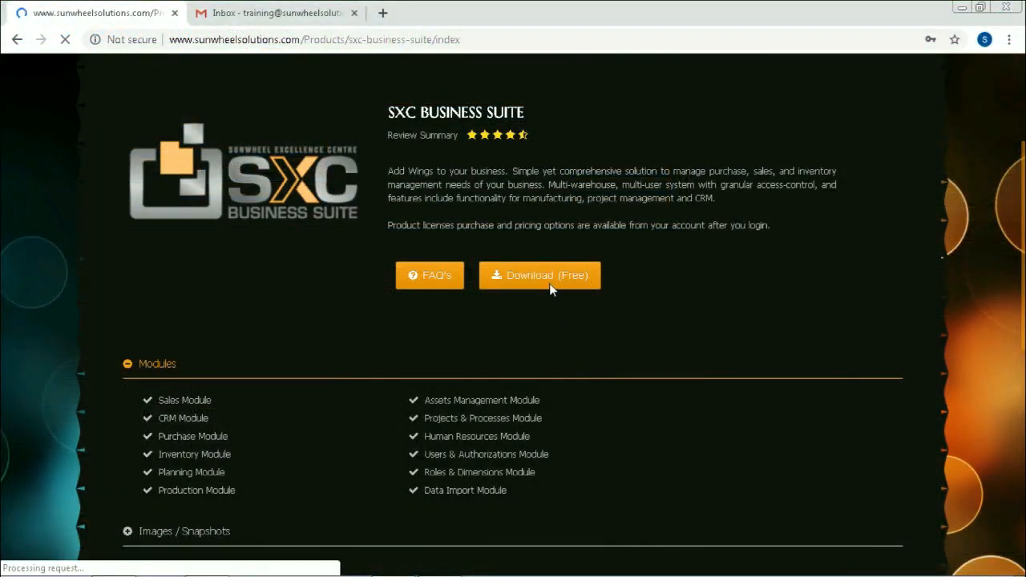
In the web browser, go through the free sXc Business Suite download page to the document formats page
click(548, 280)
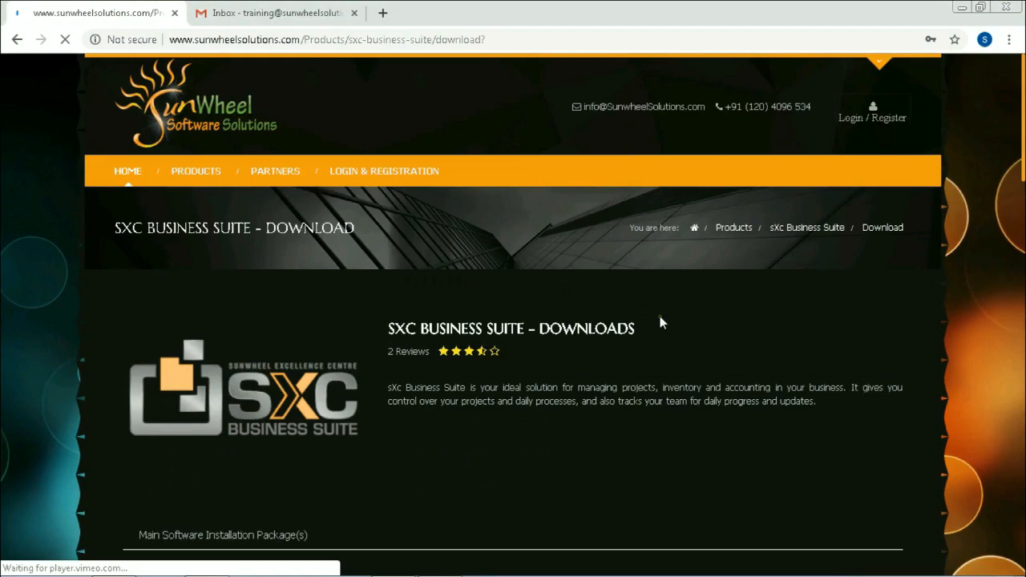
scroll(660, 322, down, 10)
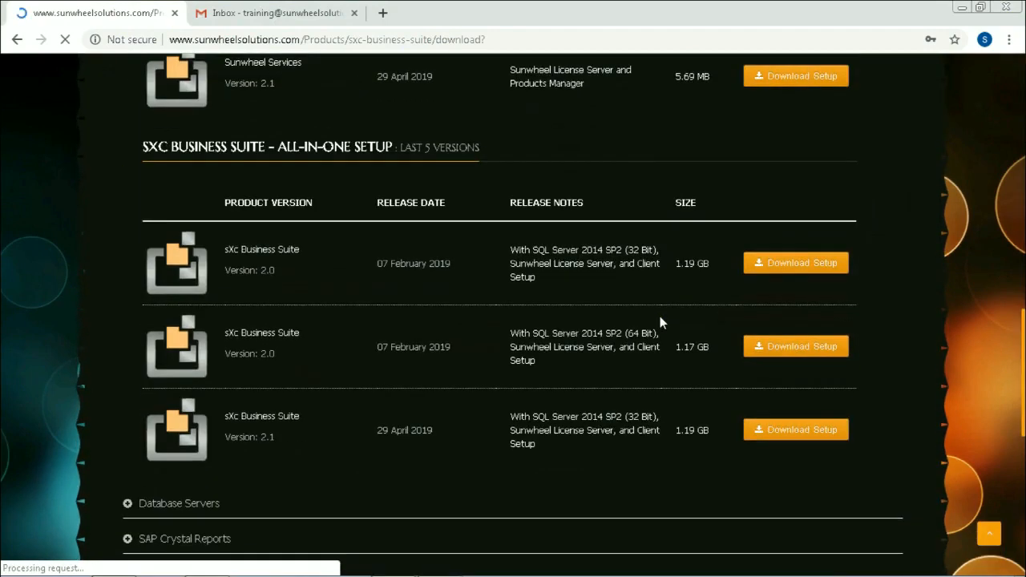
scroll(660, 317, down, 6)
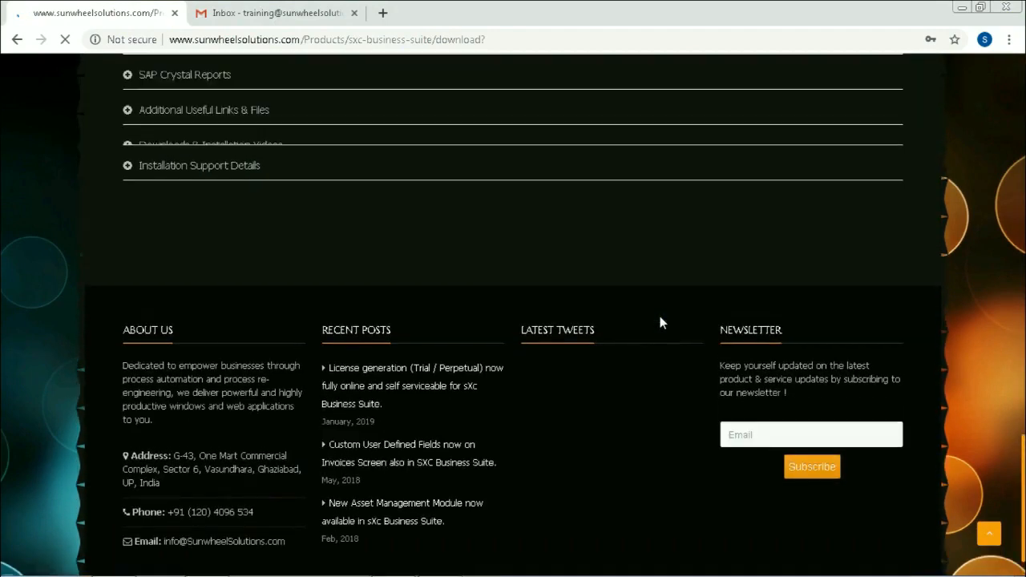
scroll(659, 315, up, 1)
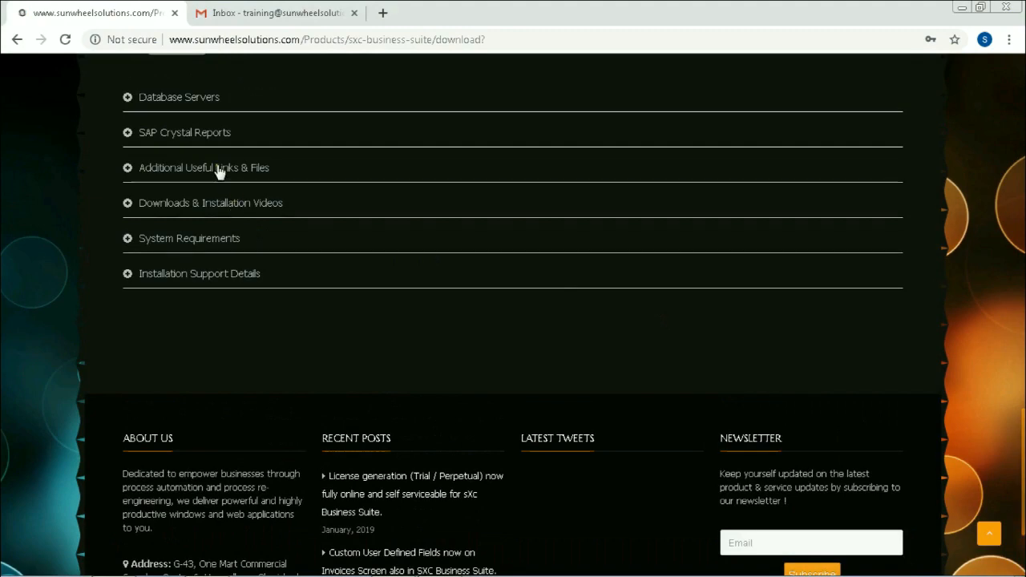
scroll(218, 169, down, 2)
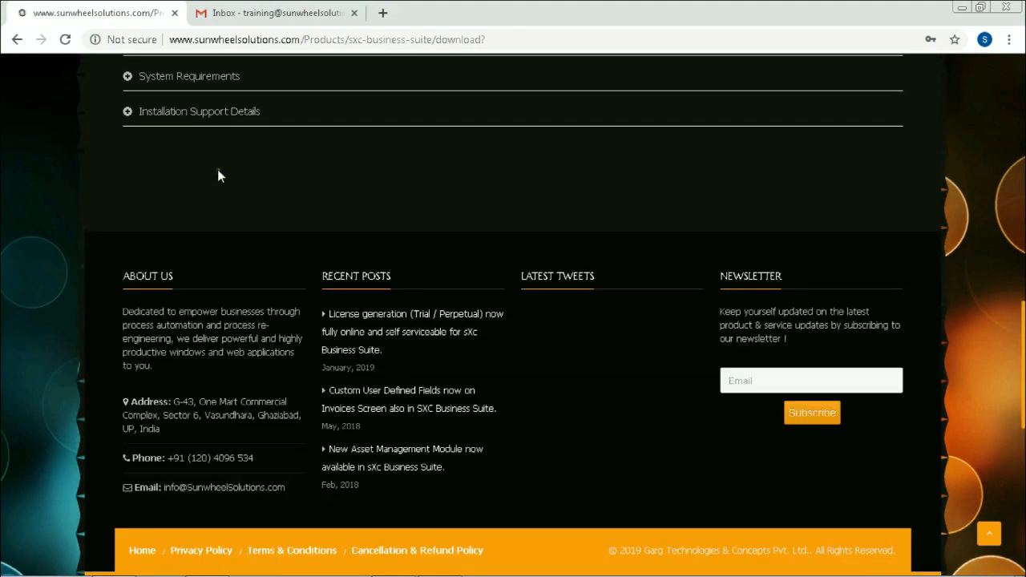
scroll(266, 170, up, 2)
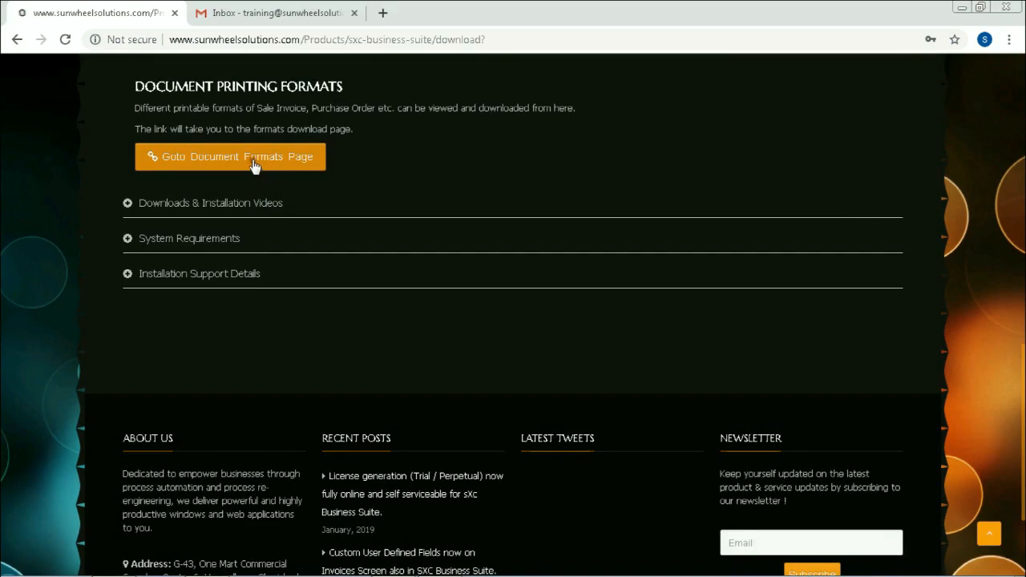
click(254, 166)
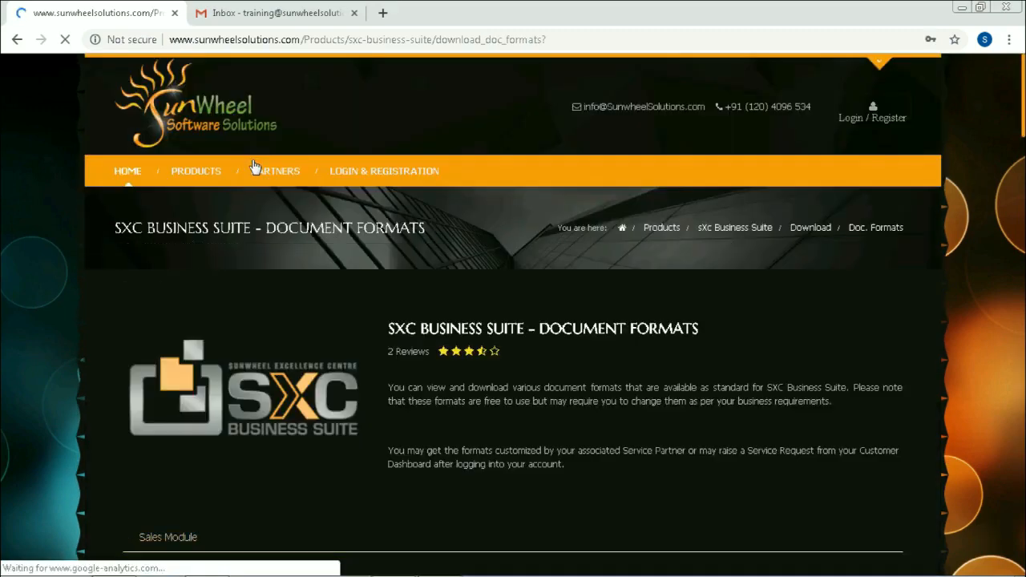
Download the Invoice Format GST1D package and show the downloaded Sales Invoice GST1D.zip in its folder
scroll(586, 350, down, 5)
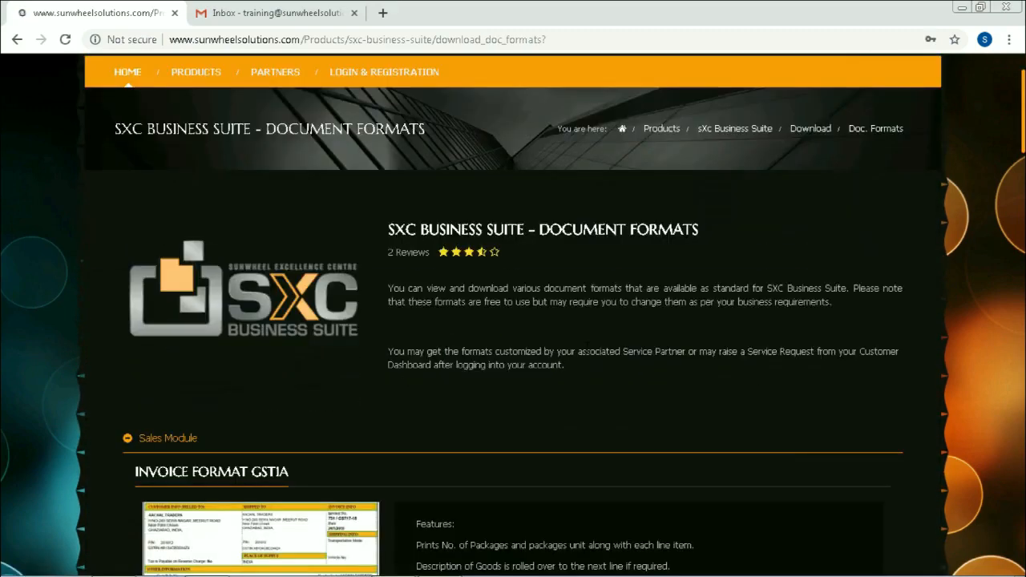
scroll(587, 348, down, 5)
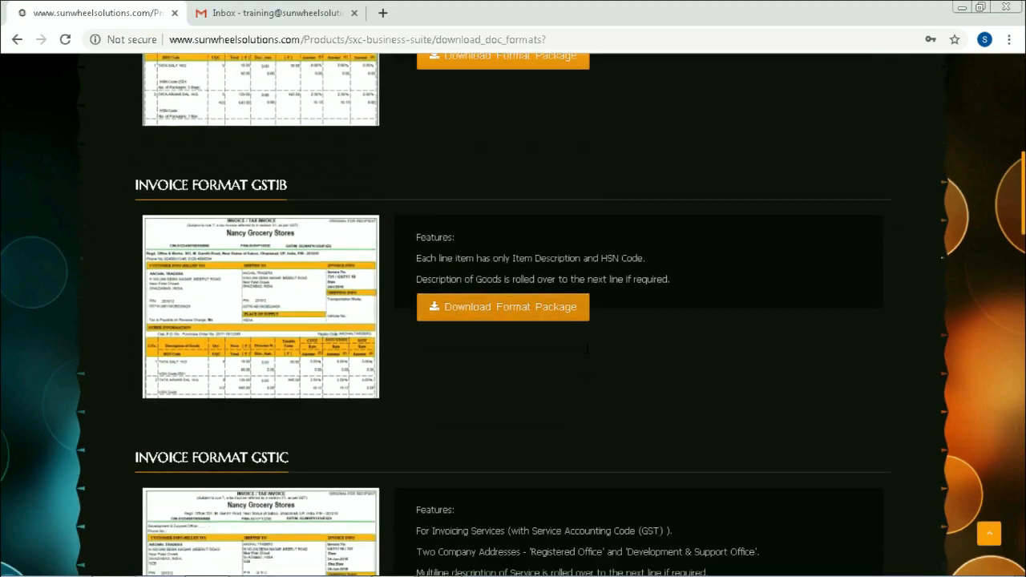
scroll(587, 348, down, 4)
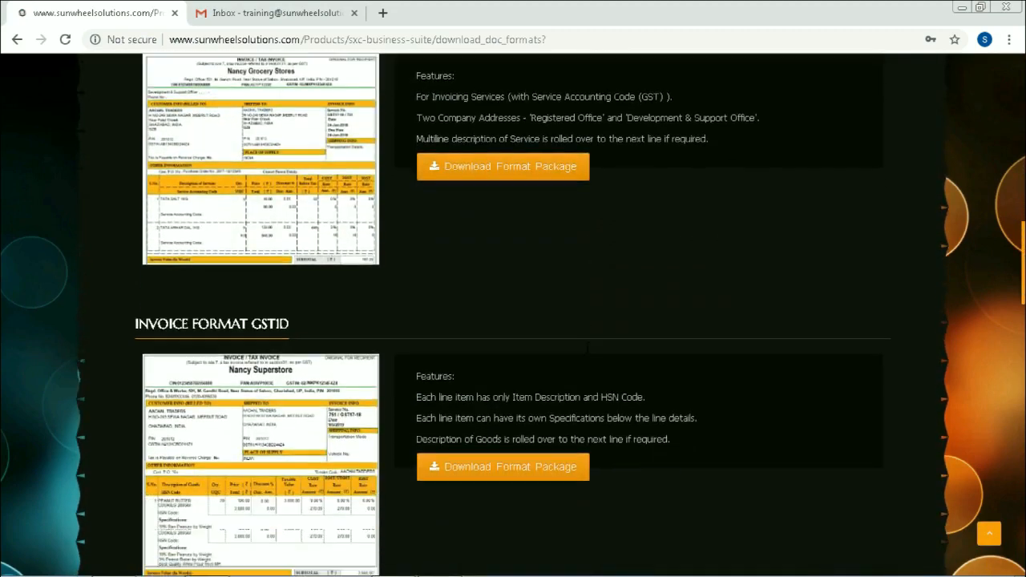
scroll(583, 349, down, 1)
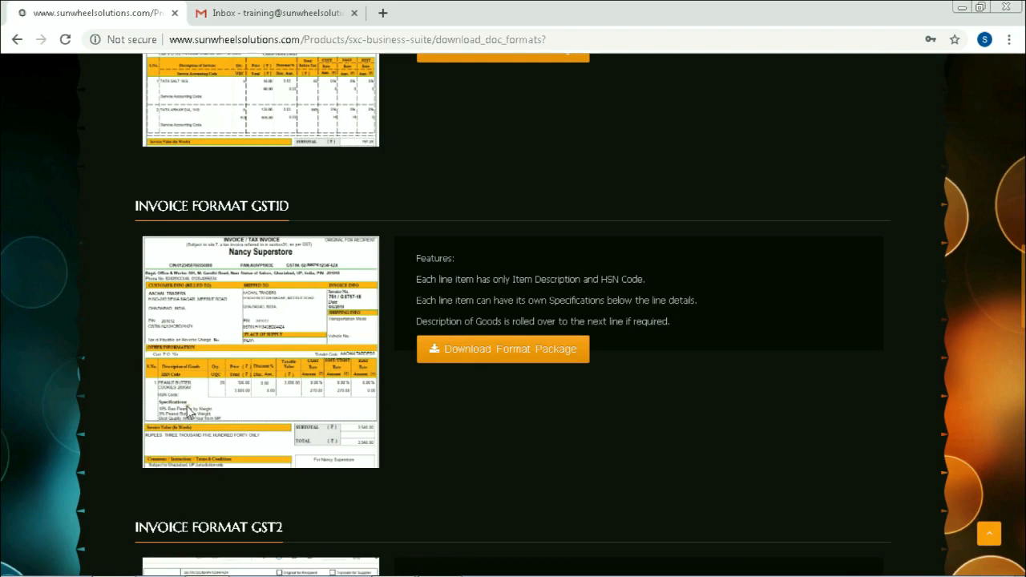
click(492, 352)
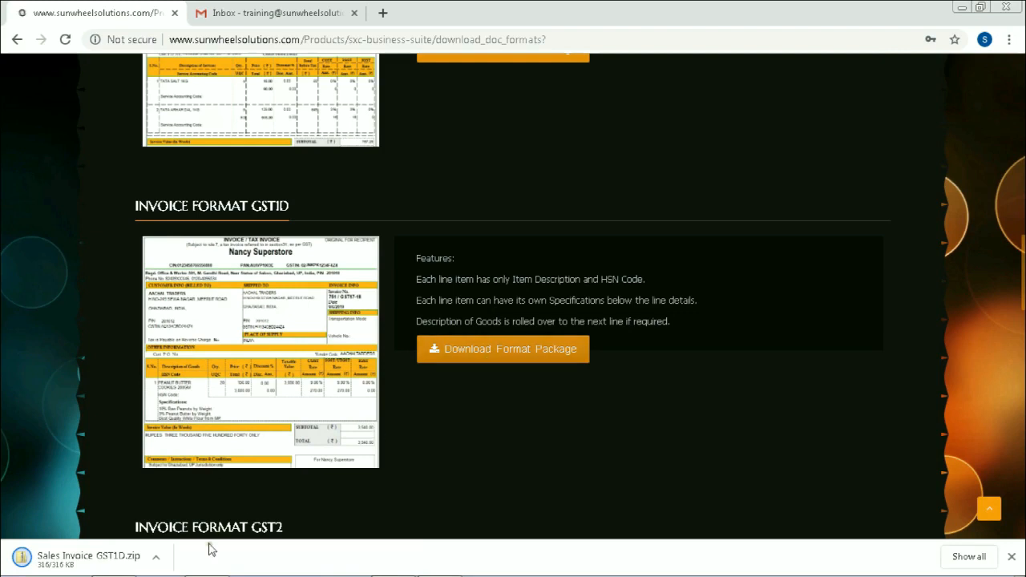
click(158, 558)
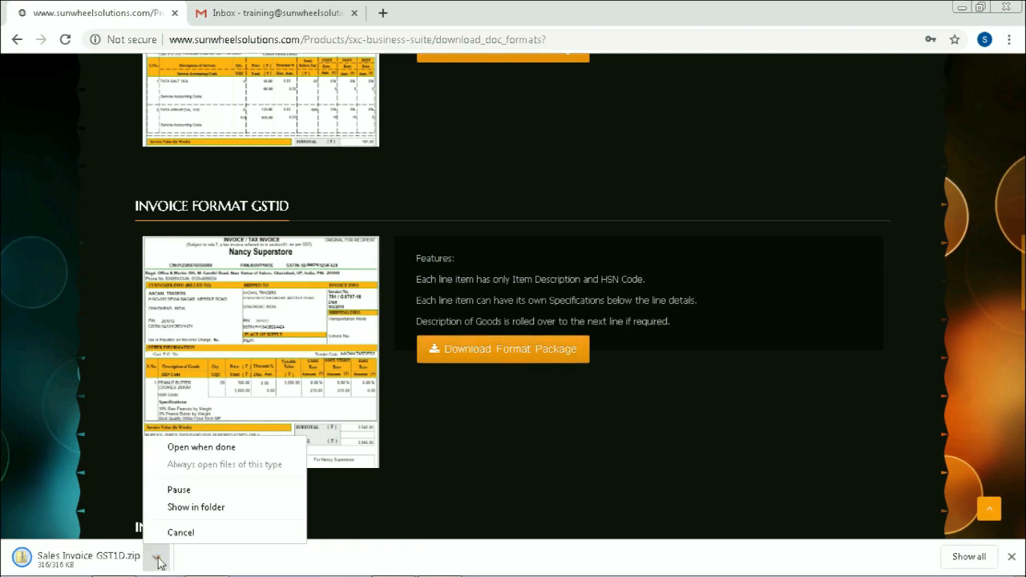
click(192, 508)
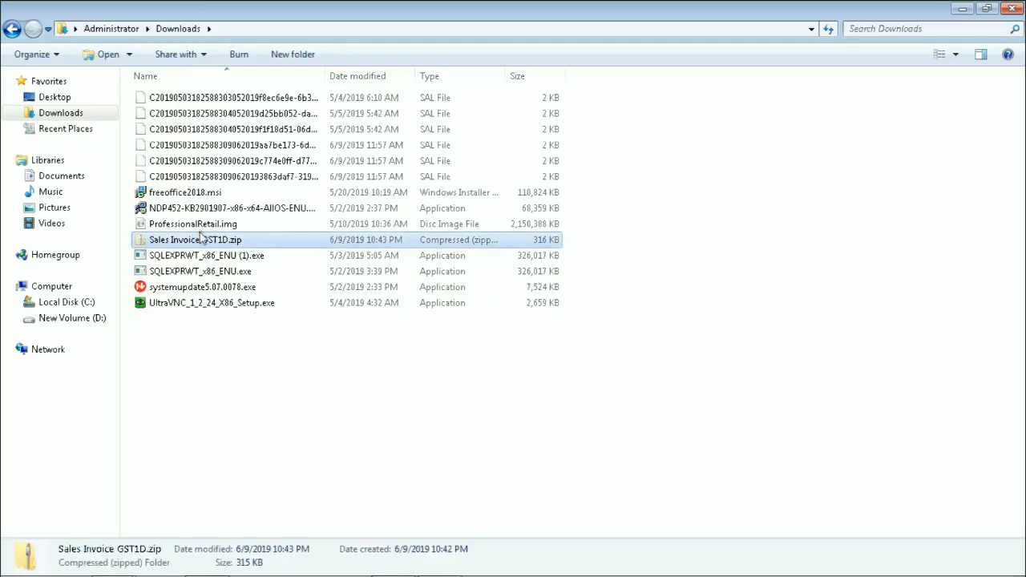
Place Sales Invoice GST1D.zip in the SXCBS folder on drive D and extract its contents there
click(97, 319)
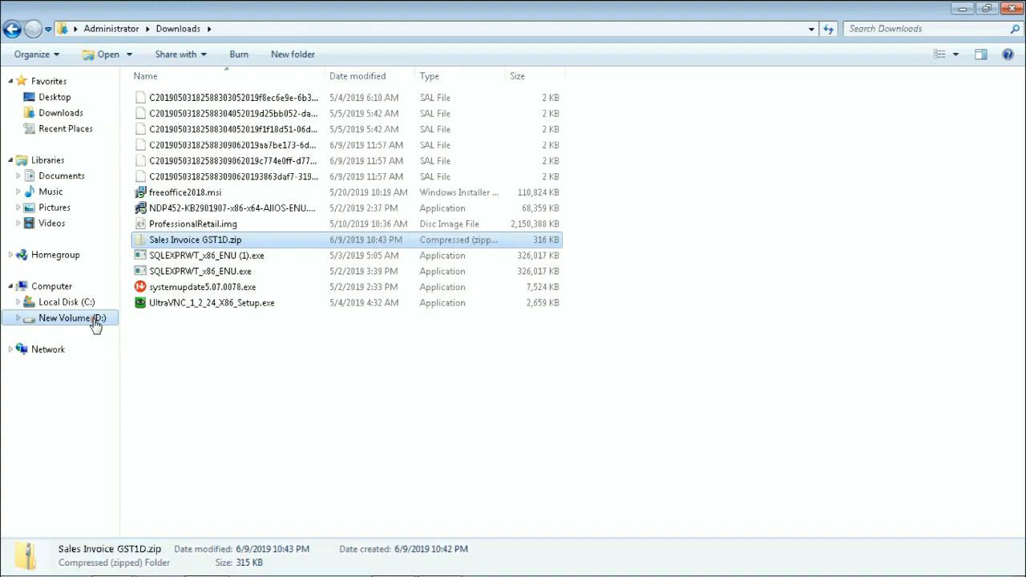
double_click(140, 131)
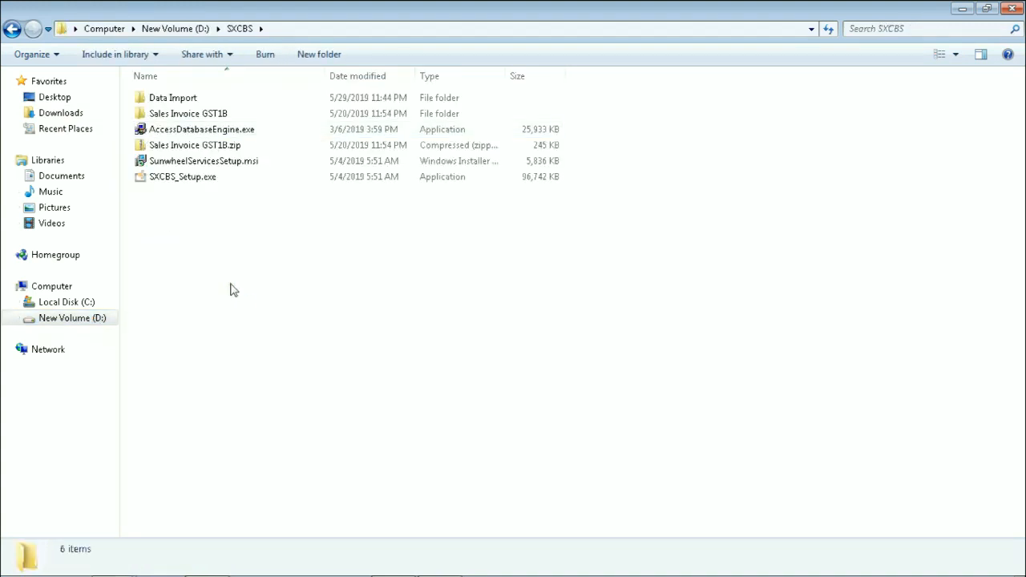
key(ctrl+v)
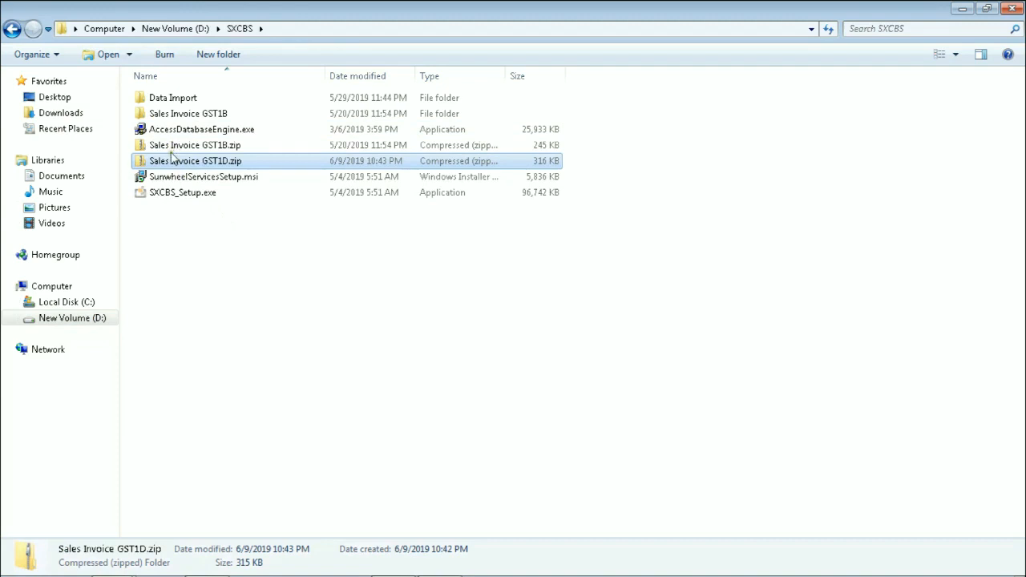
right_click(171, 157)
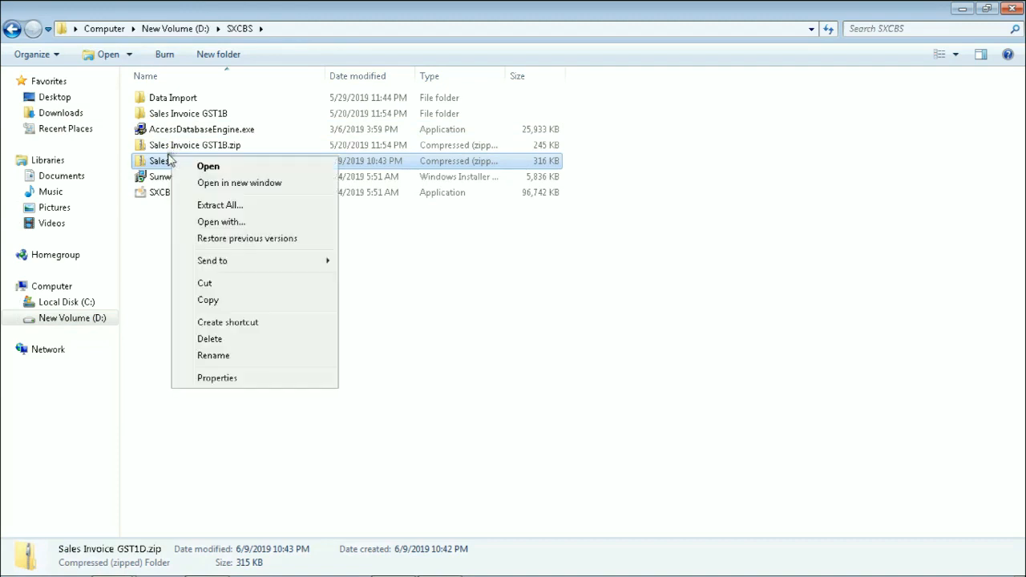
click(214, 206)
click(653, 440)
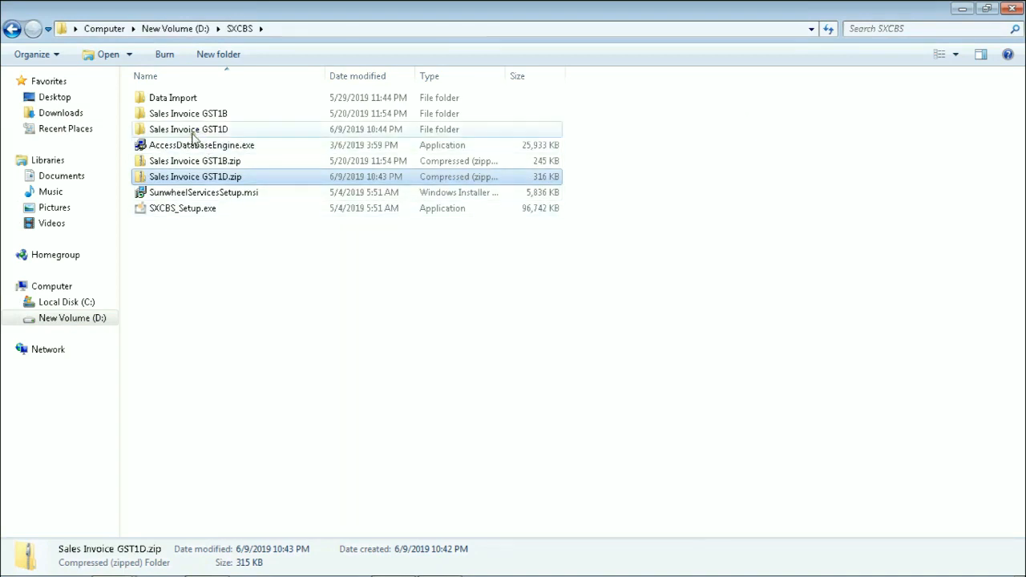
In the extracted Sales Invoice GST1D folder, view the sample invoice Format GST1D.pdf down to its totals, close it and return to the folder
double_click(190, 134)
double_click(201, 97)
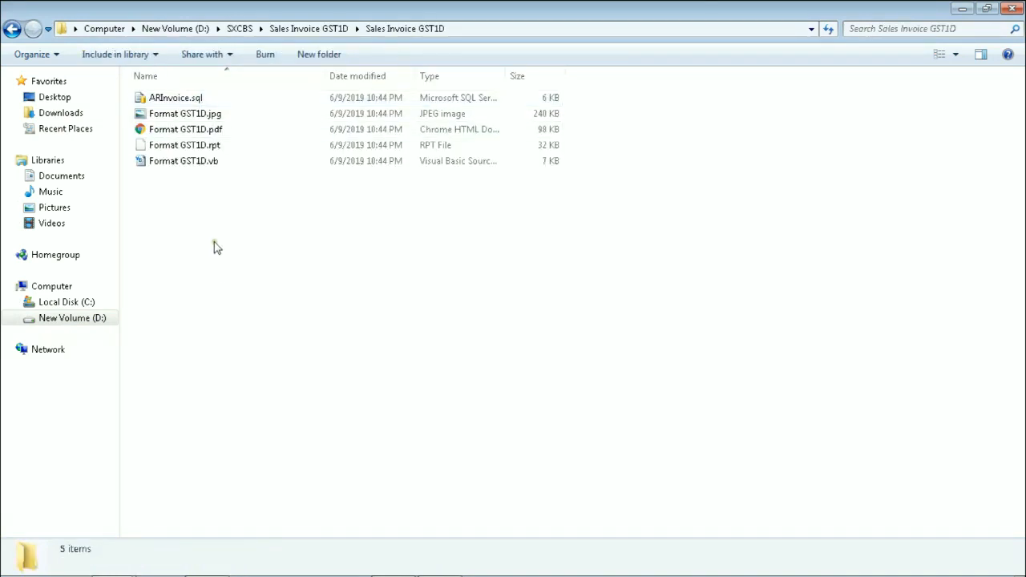
double_click(186, 130)
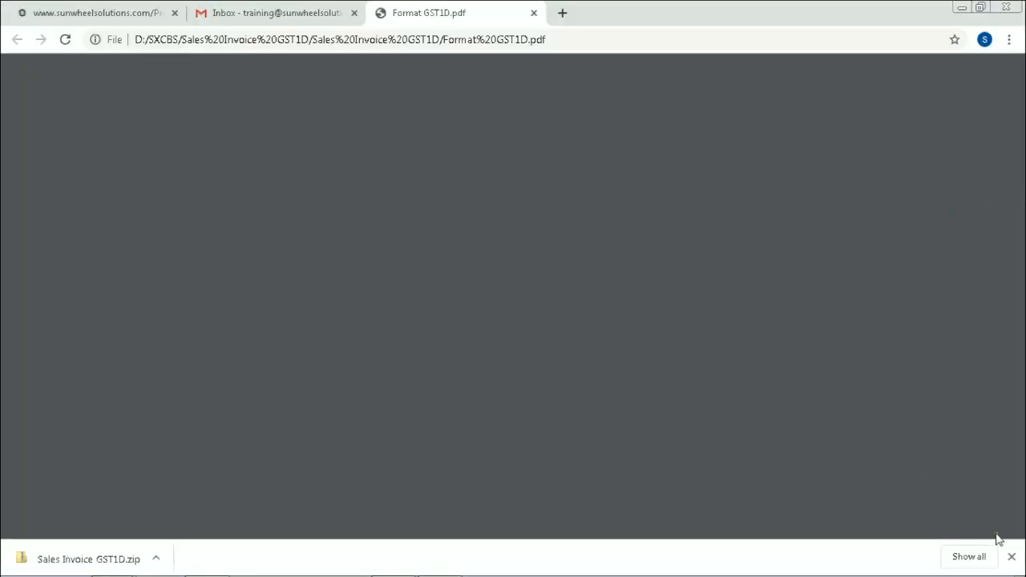
click(1010, 556)
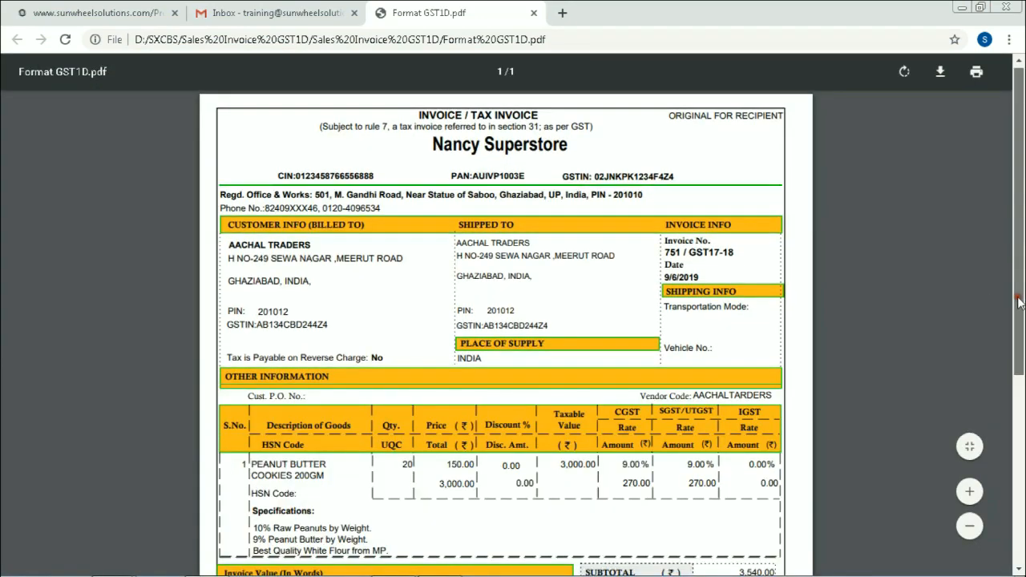
scroll(1020, 301, down, 2)
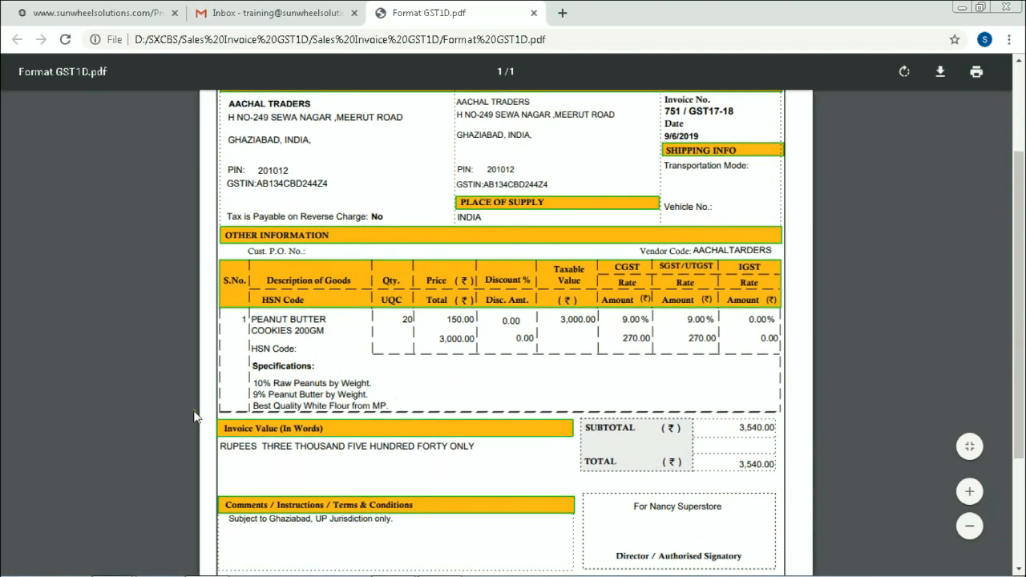
click(533, 13)
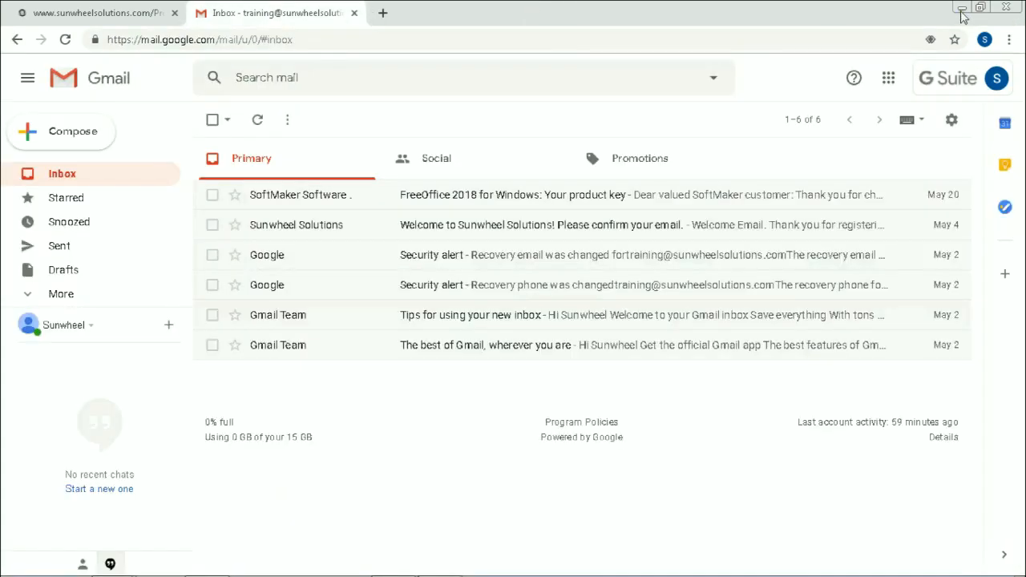
click(961, 7)
click(346, 311)
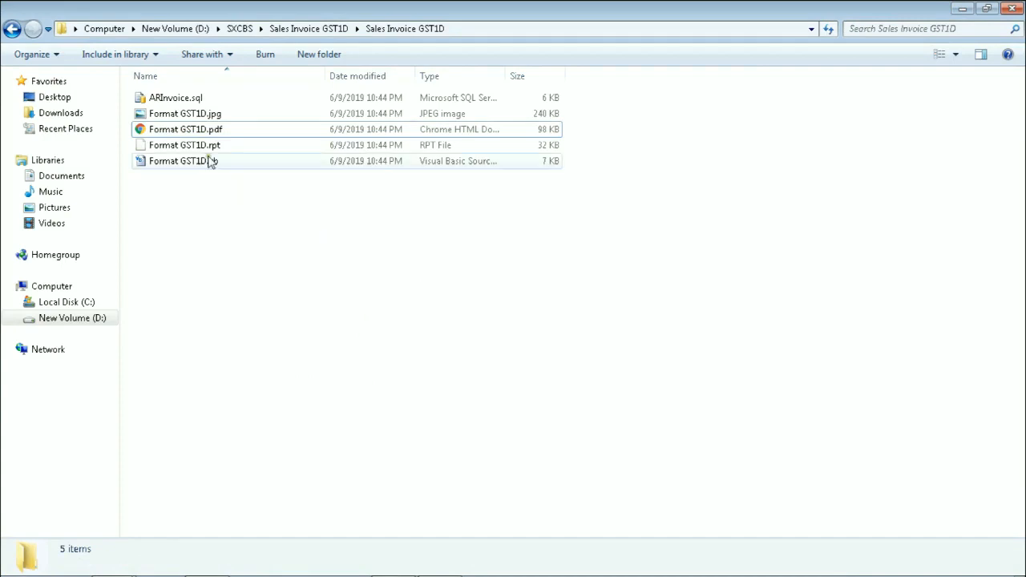
Open ARInvoice.sql in SQL Server Management Studio with SXCBS-Training1 as the target database
click(189, 97)
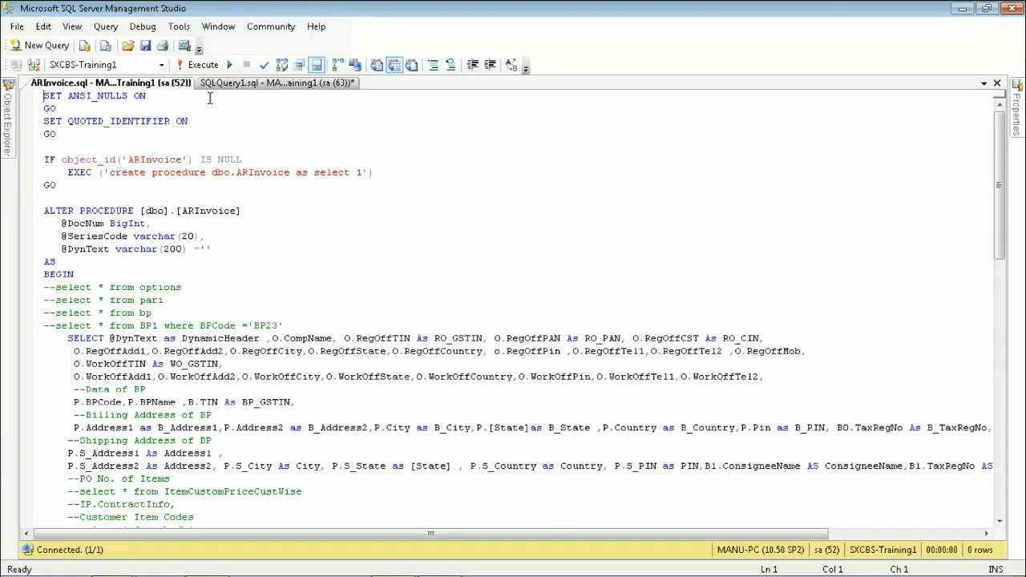
click(158, 64)
click(160, 64)
click(182, 302)
key(ctrl+End)
key(ctrl+Home)
key(End)
Execute the ARInvoice.sql script, close its query and return to the Sales Invoice GST1D folder
click(200, 66)
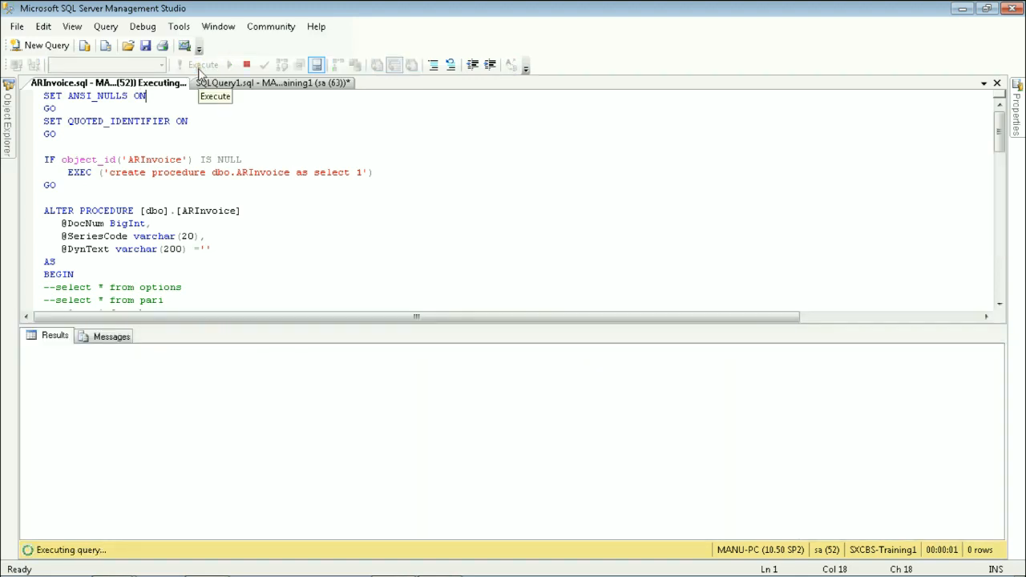
click(169, 359)
click(285, 184)
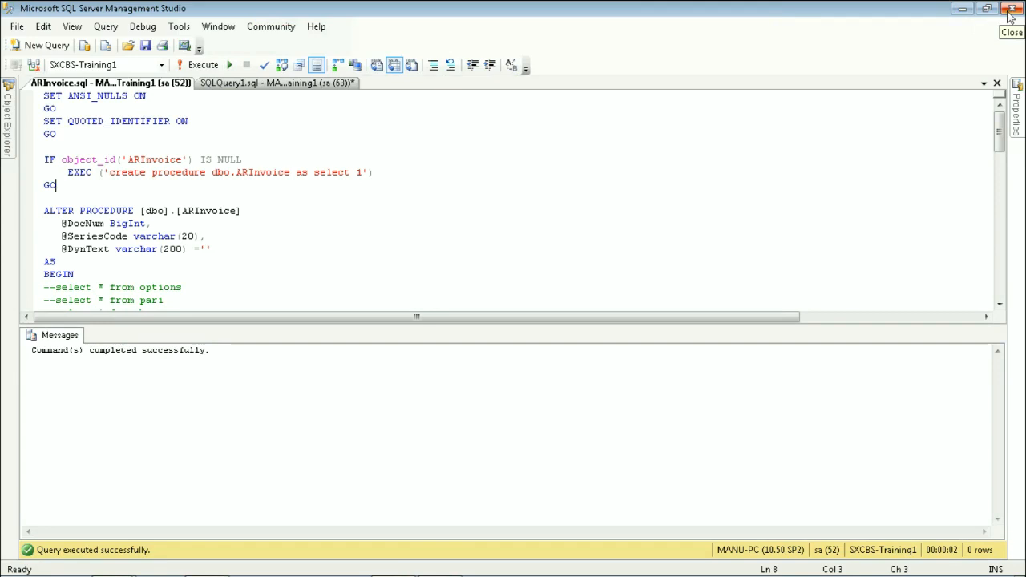
click(998, 84)
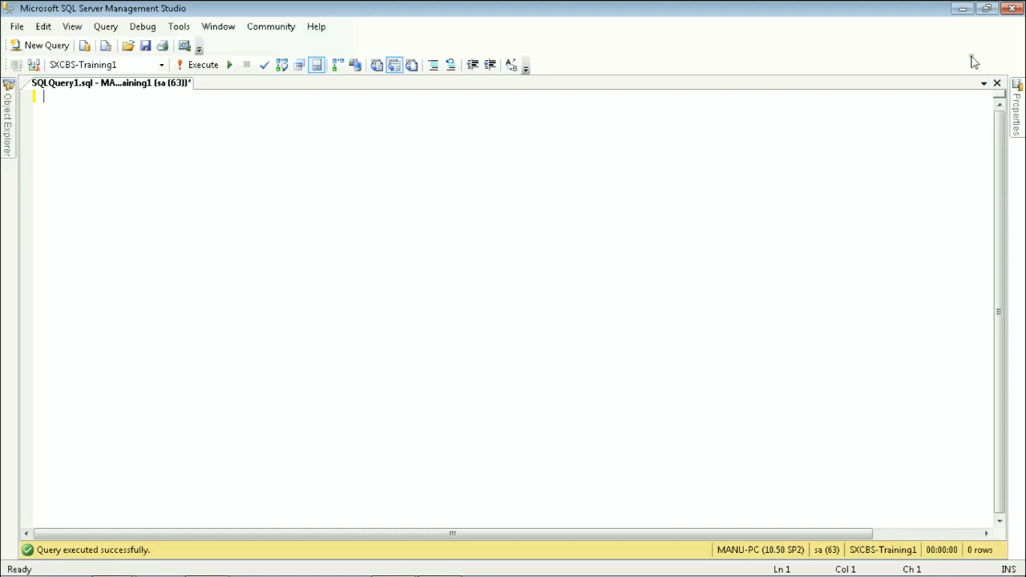
click(965, 10)
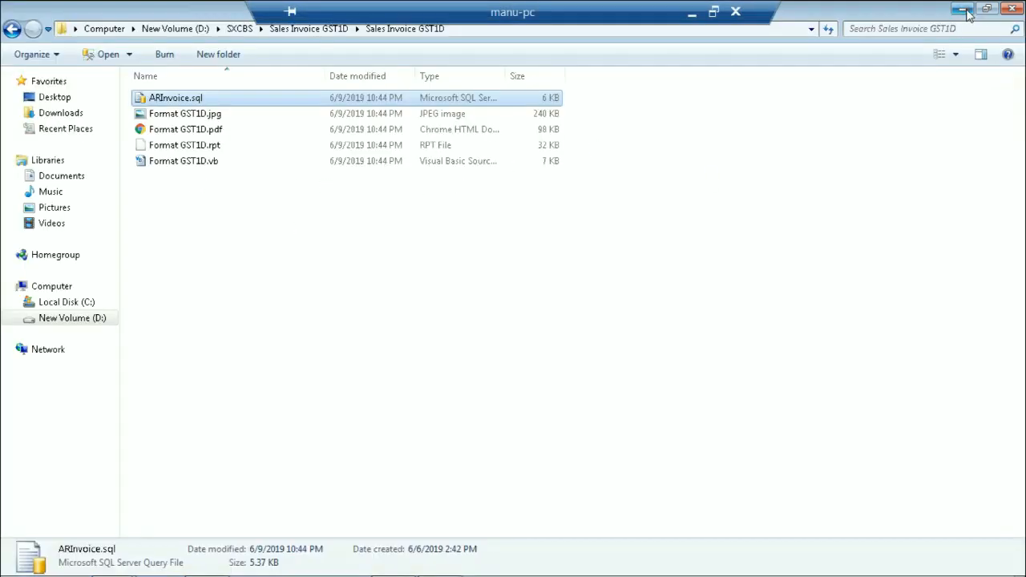
click(401, 337)
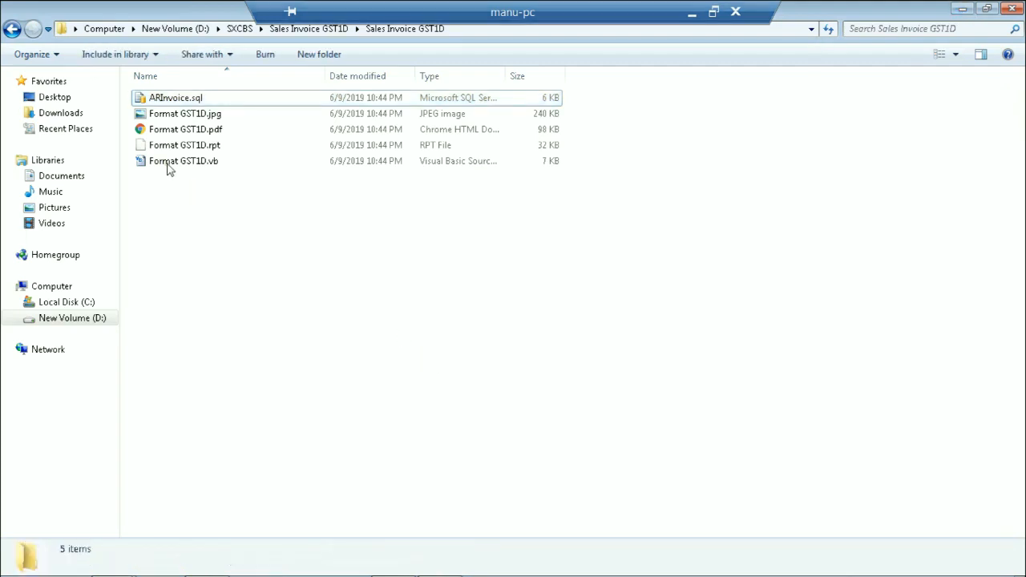
Switch to sXc Business Suite and show the printing formats of the Sales Invoice Header under Sales Management
mouse_move(274, 571)
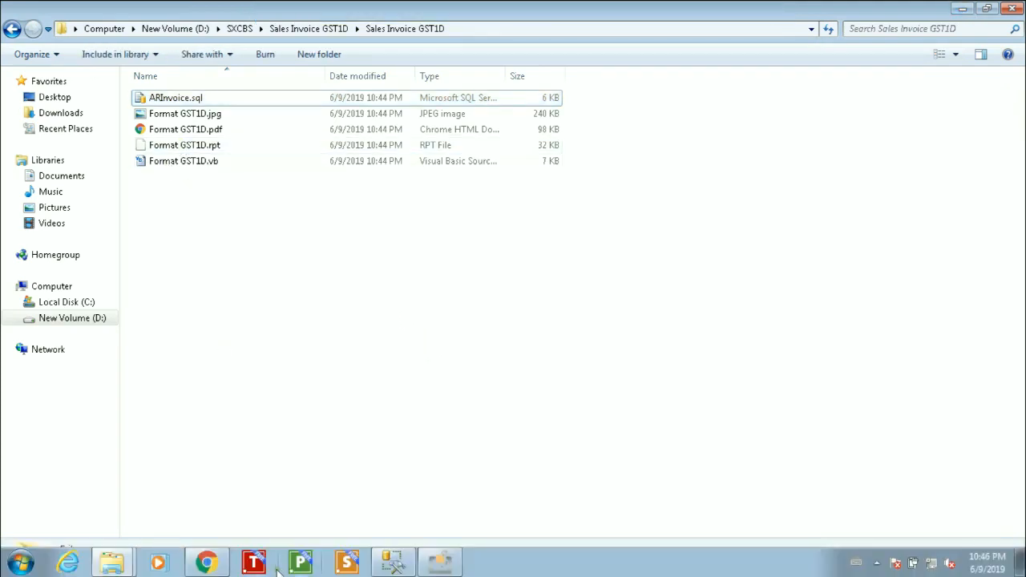
click(456, 569)
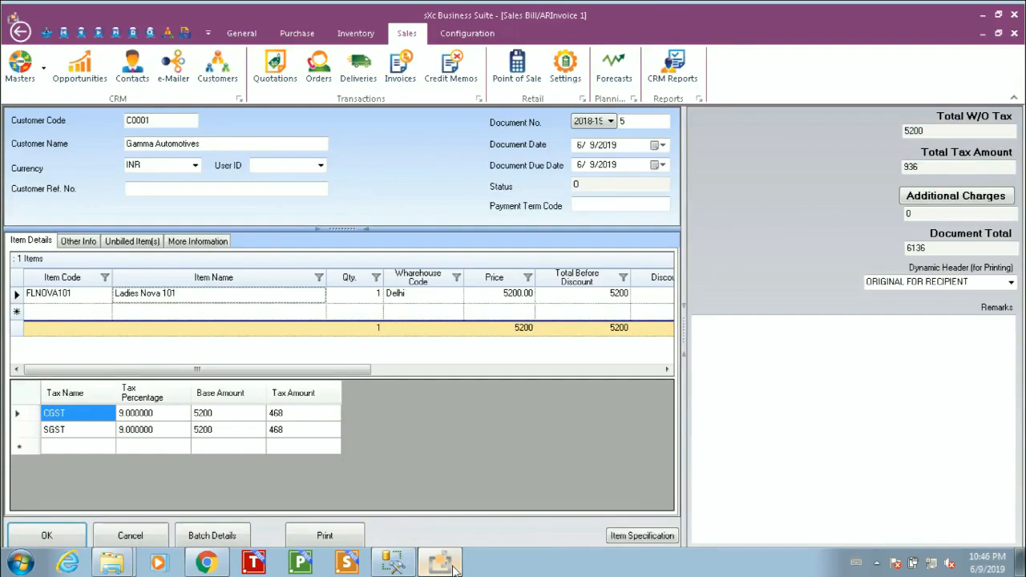
click(465, 33)
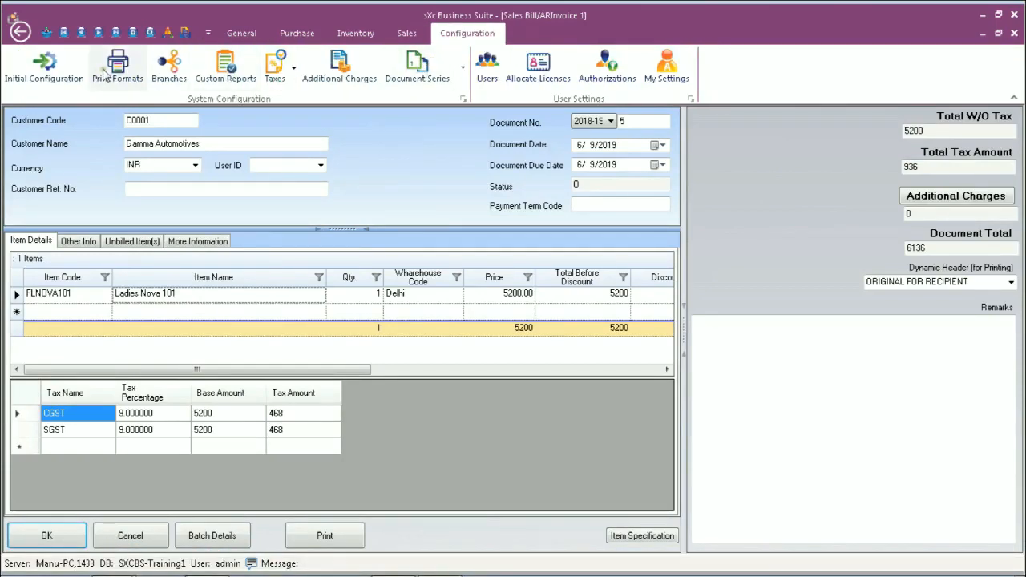
click(104, 72)
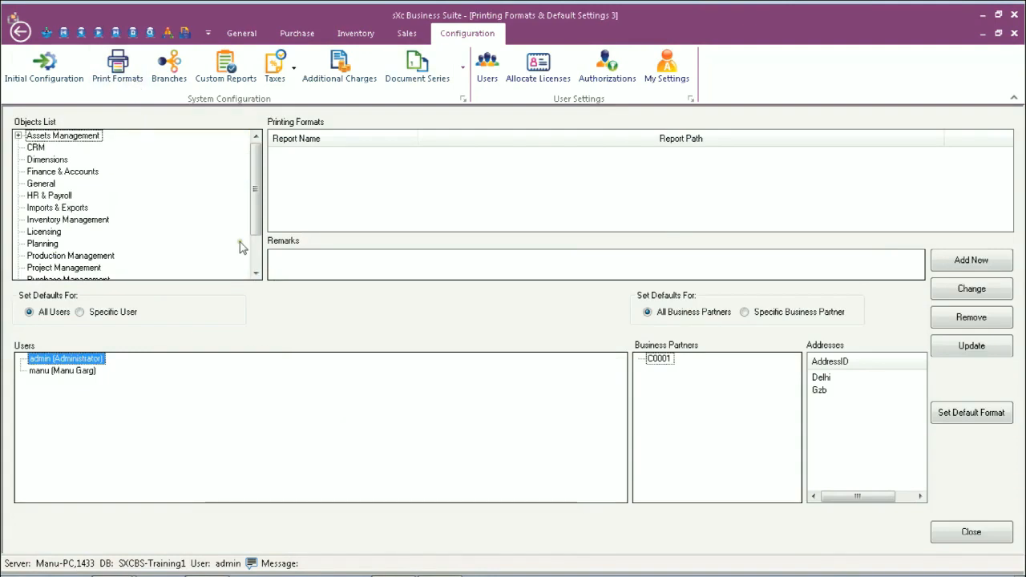
click(251, 255)
click(58, 255)
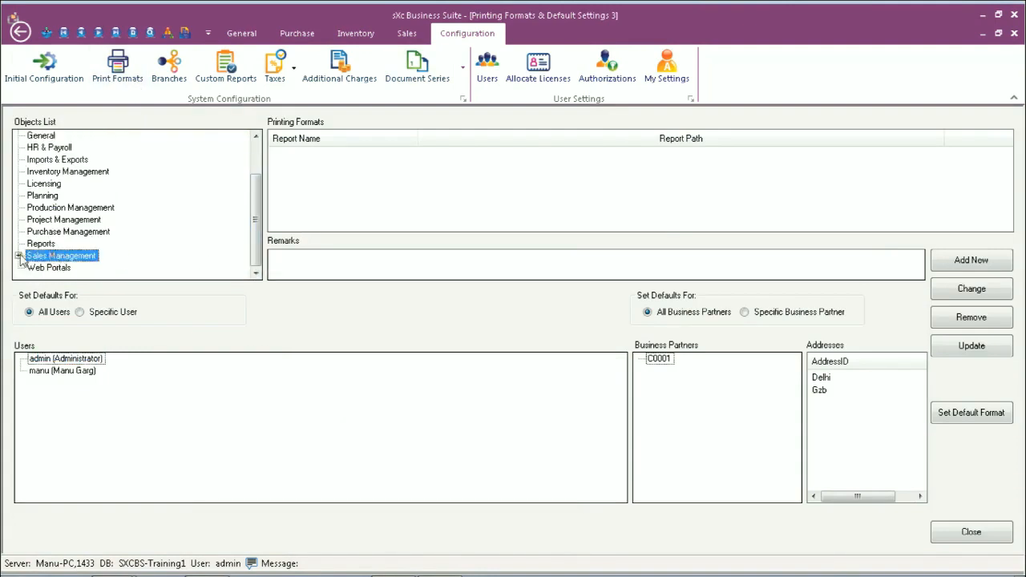
click(18, 256)
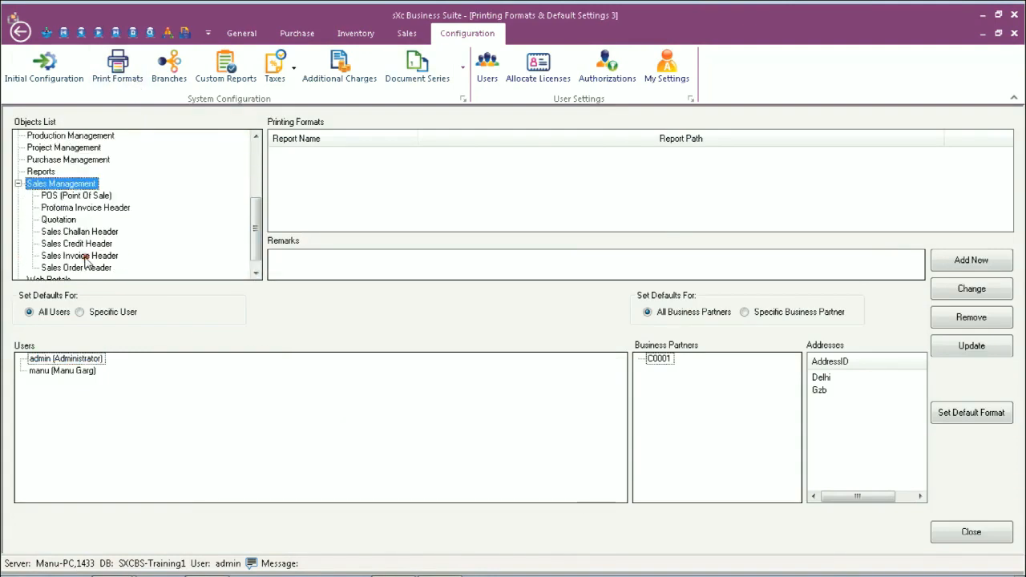
click(84, 256)
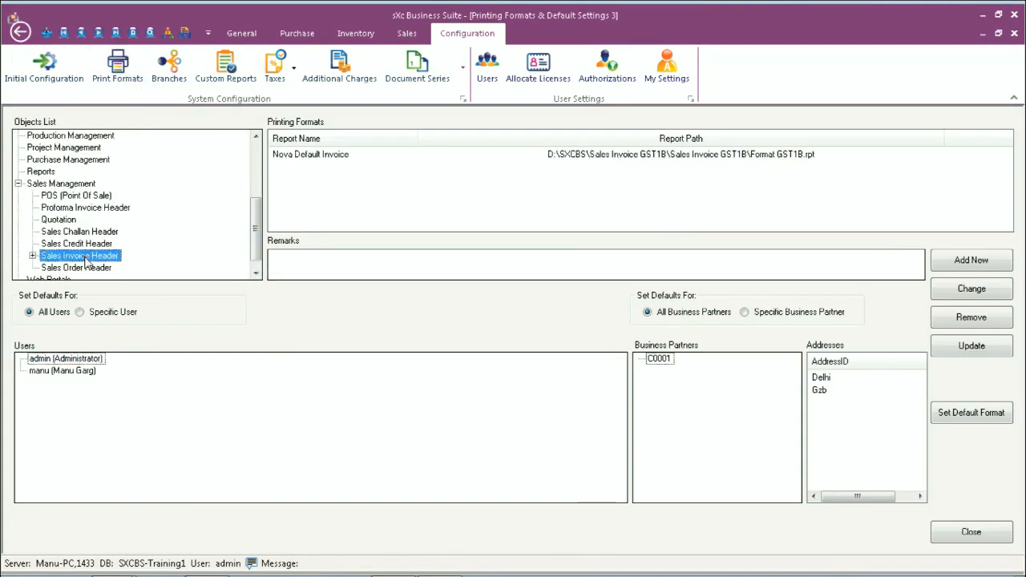
Change the Nova Default Invoice format's report file to Format GST1D.rpt from the extracted Sales Invoice GST1D folder and update it
click(318, 156)
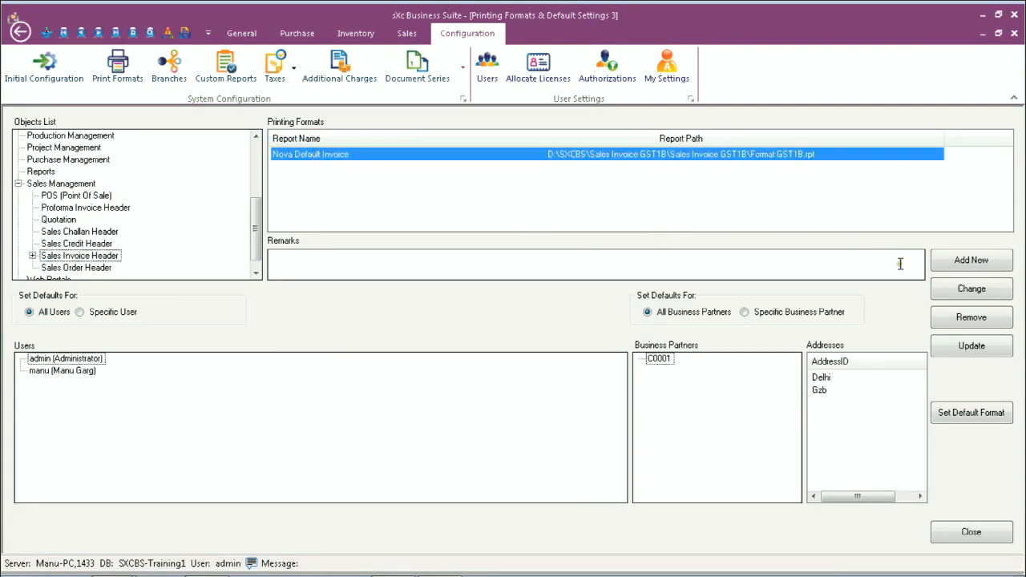
click(978, 298)
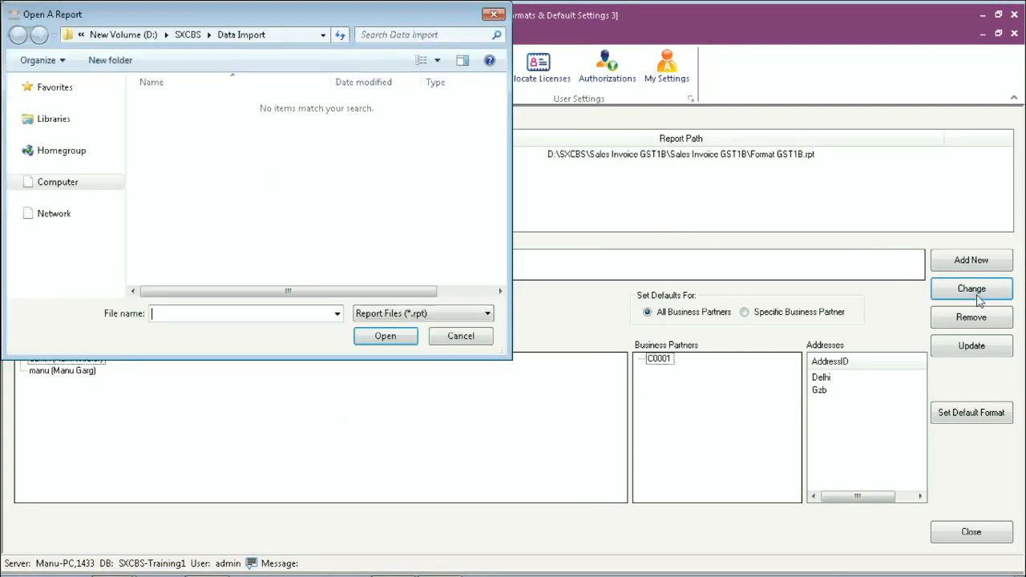
click(187, 36)
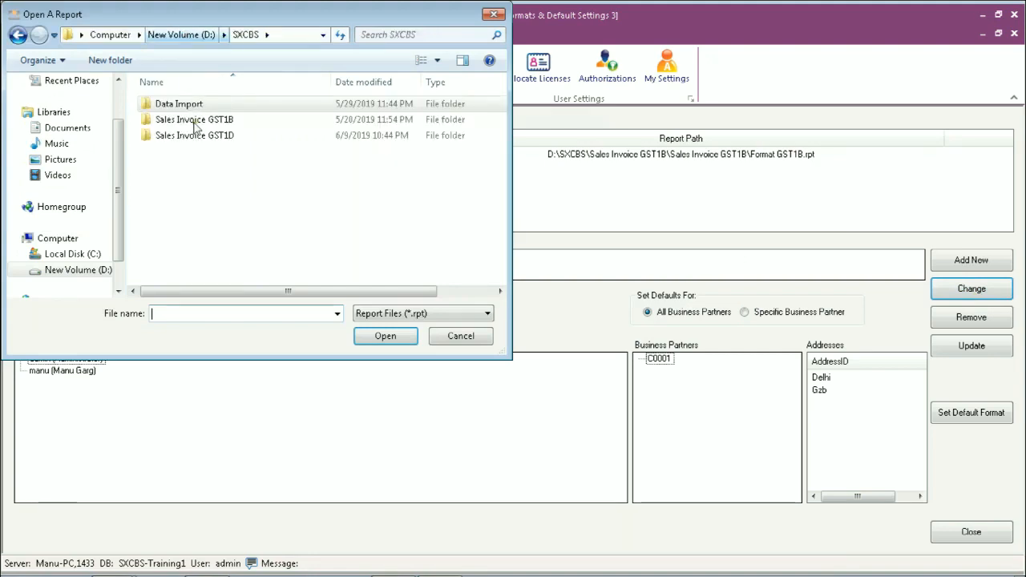
double_click(197, 133)
double_click(193, 106)
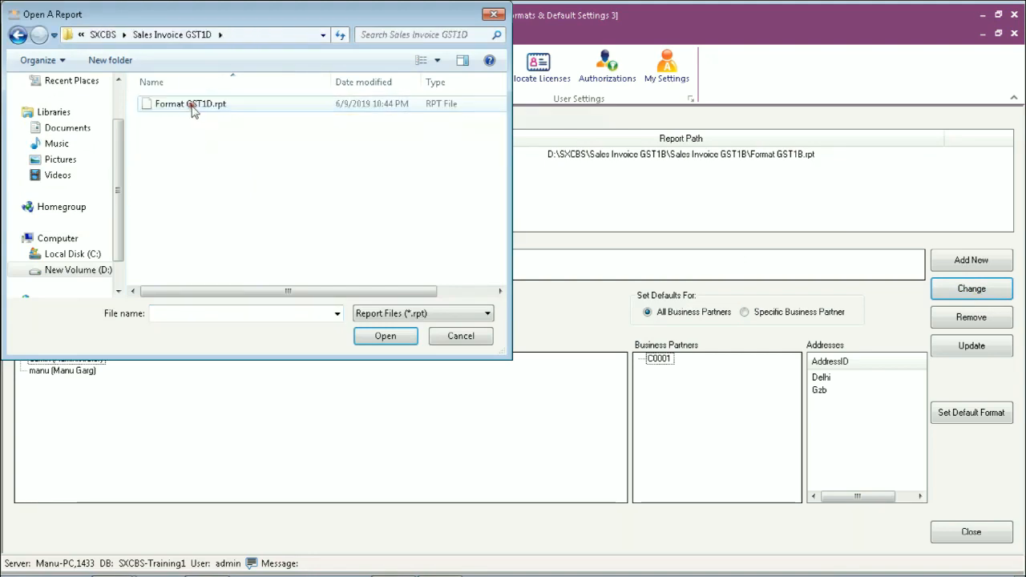
click(193, 106)
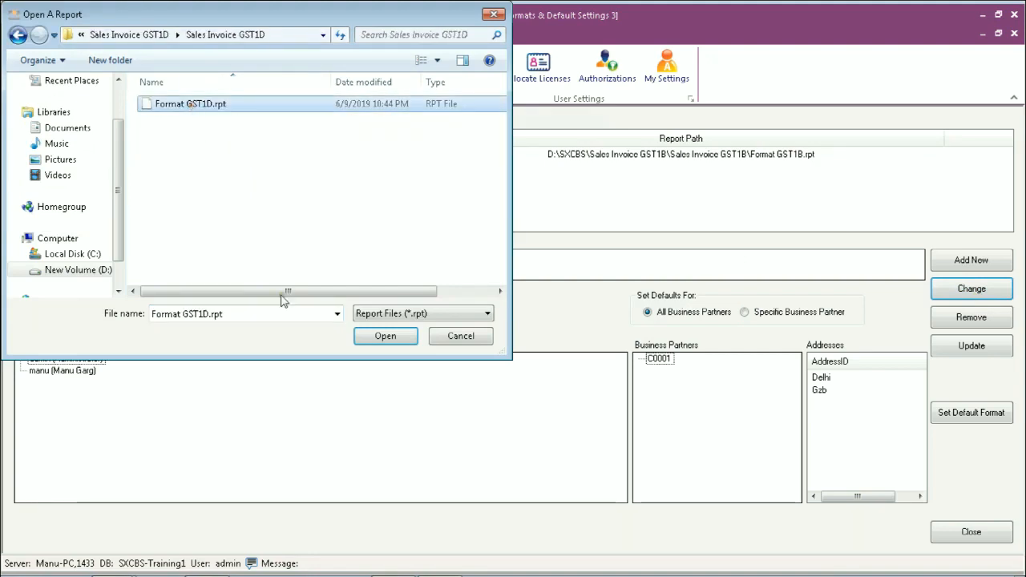
click(385, 336)
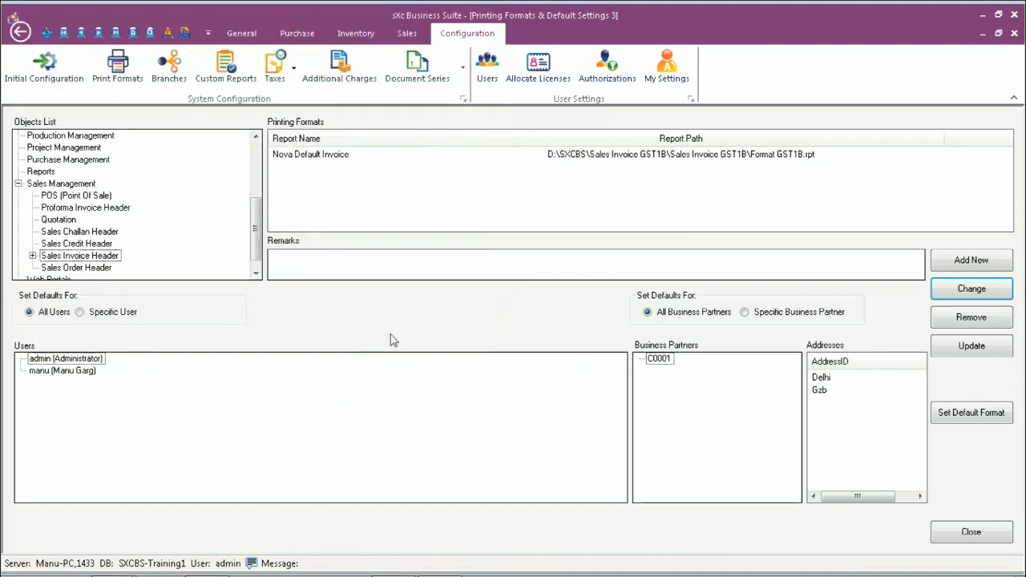
click(984, 348)
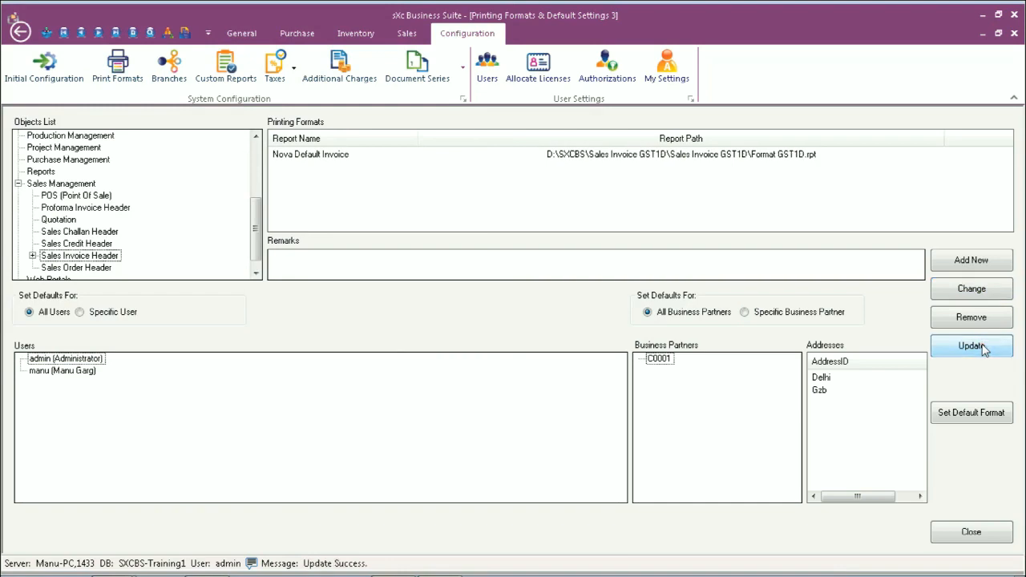
click(784, 158)
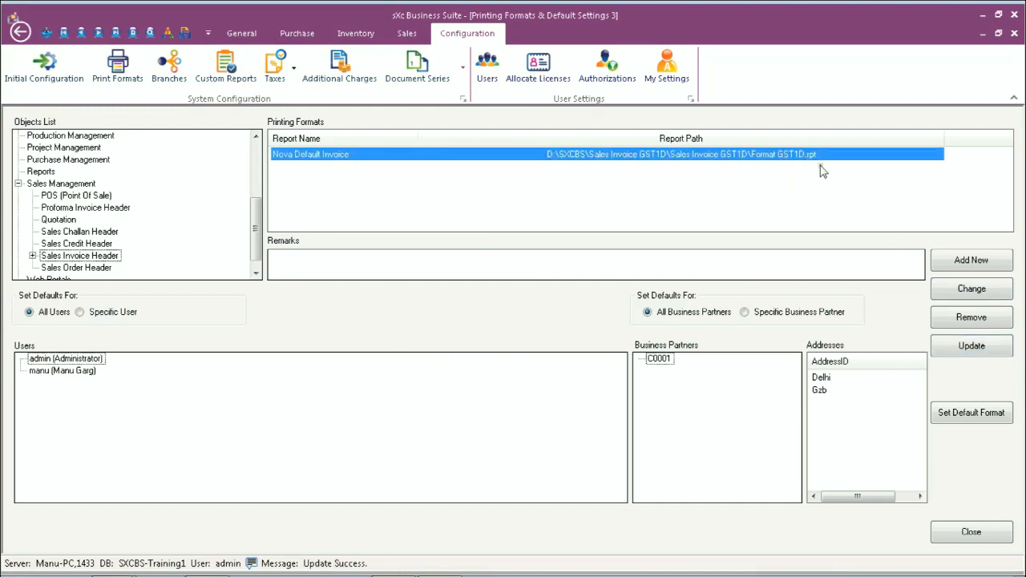
Close the printing format settings, generate the Gamma Automotives invoice's print report and examine the specifications below the Ladies Nova 101 line
click(1014, 33)
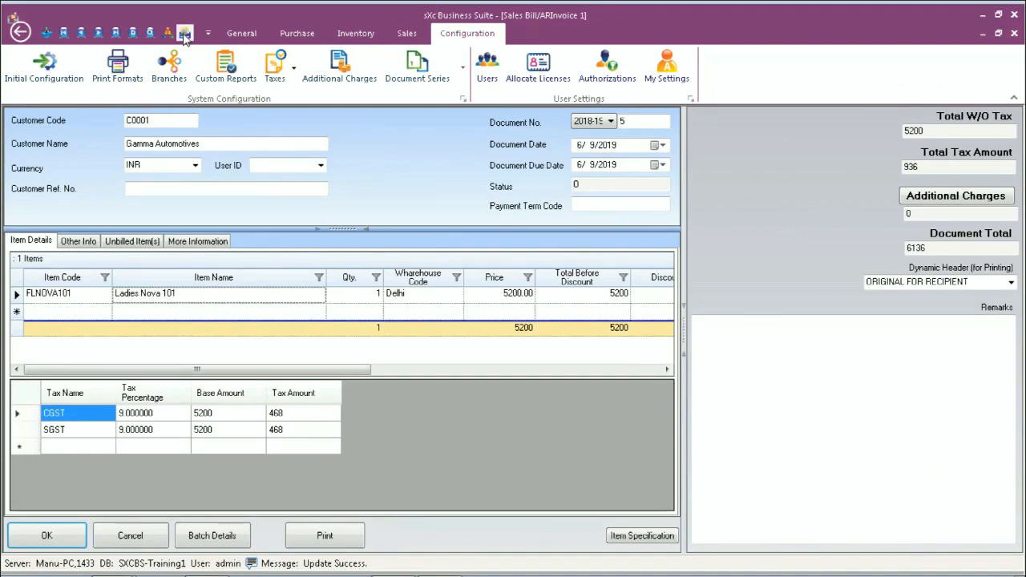
click(241, 33)
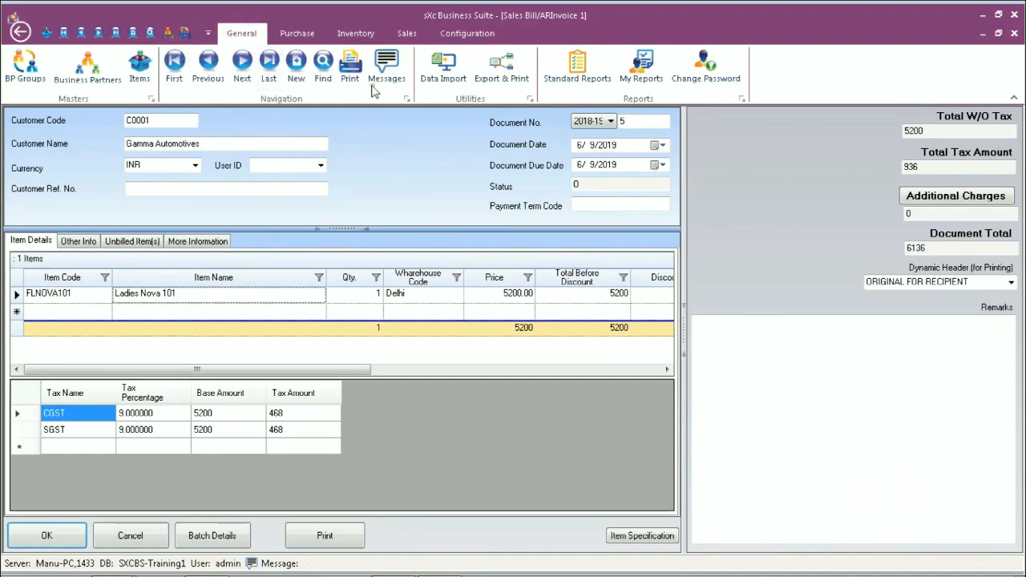
click(358, 72)
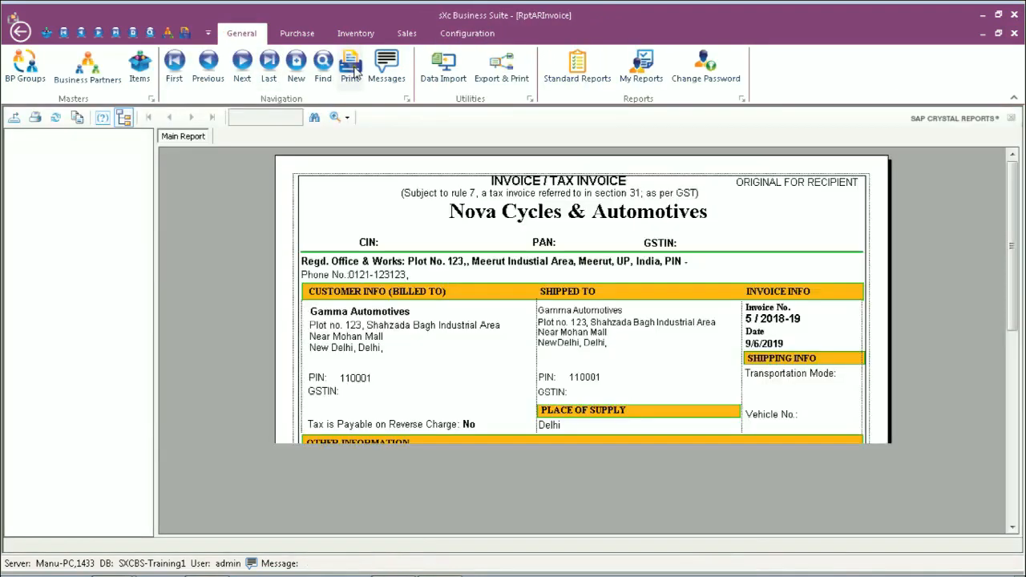
drag(1012, 239, 1002, 319)
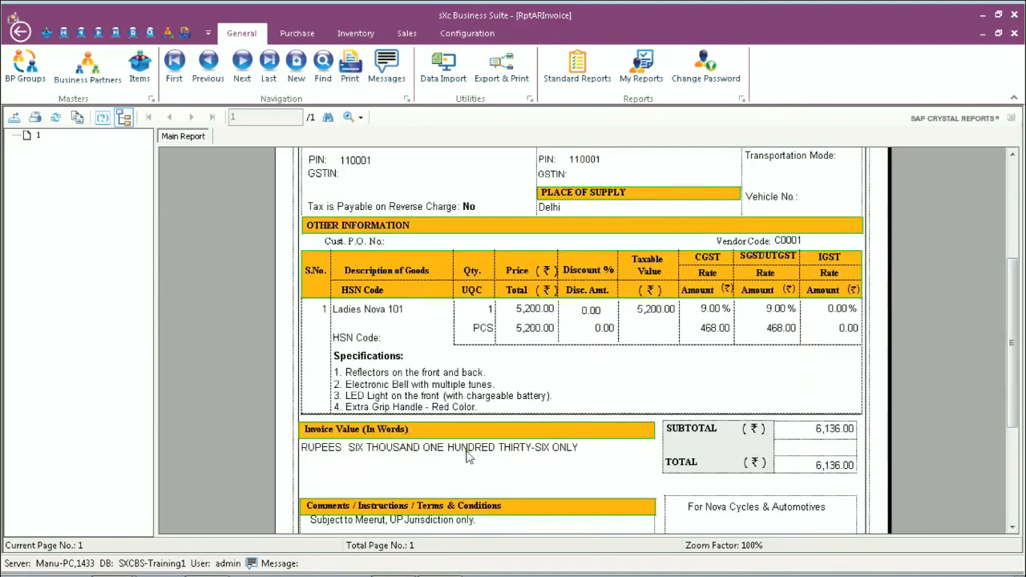
click(370, 392)
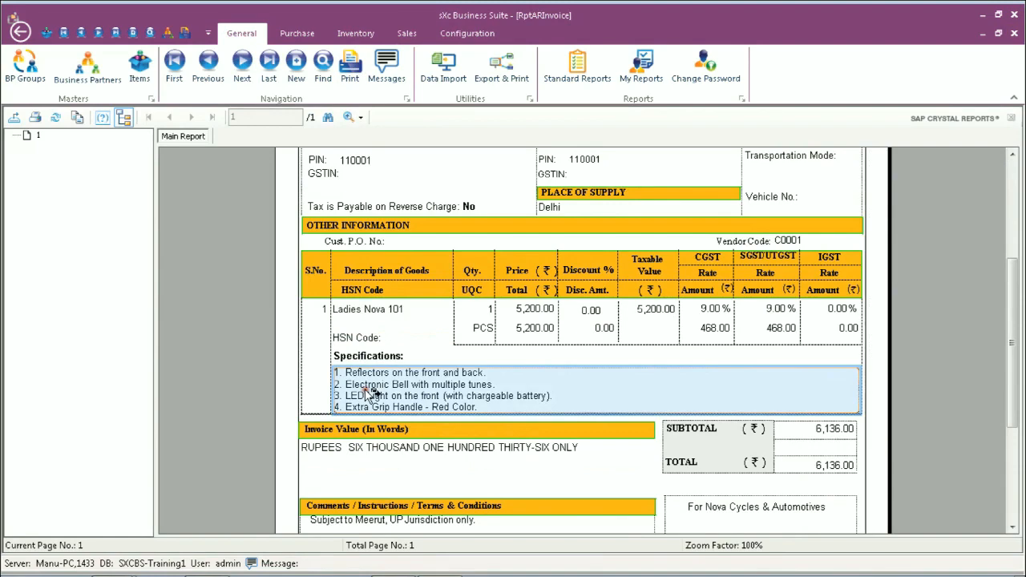
drag(1013, 368, 1016, 328)
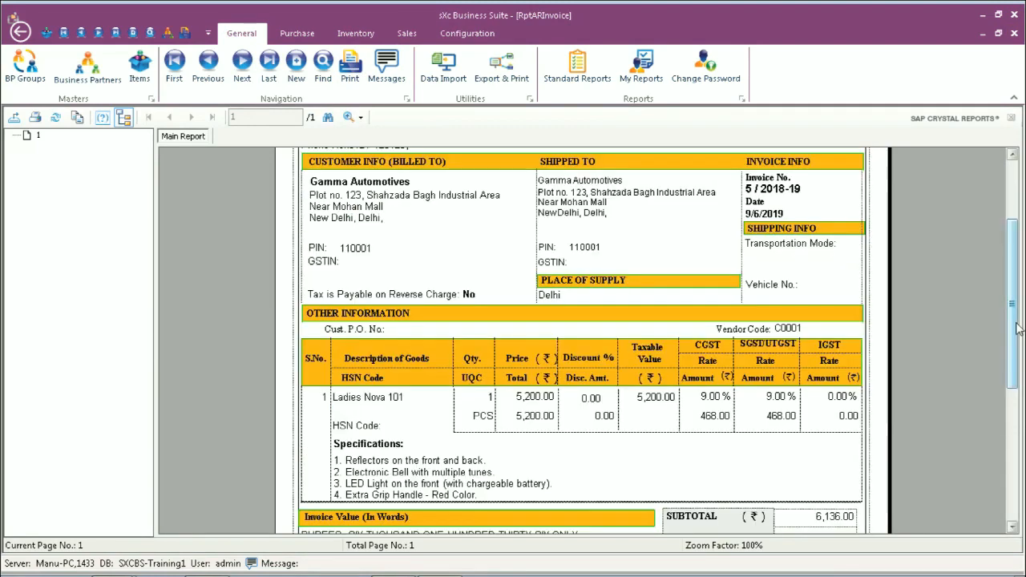